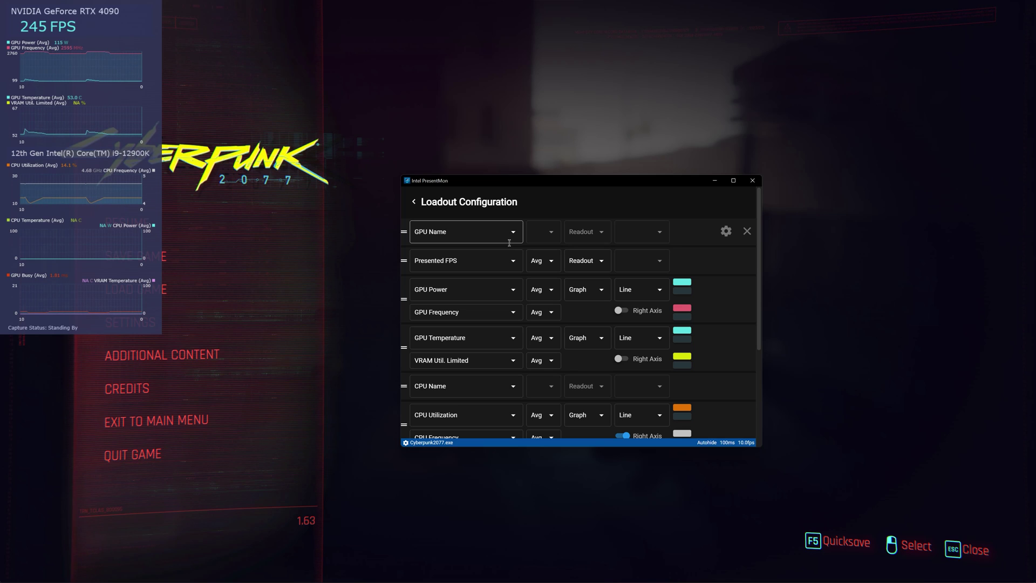
- Enlarge the font size of the GPU Name readout
{"action": "left_click", "coordinate": [509, 241]}
{"action": "key", "text": "Escape"}
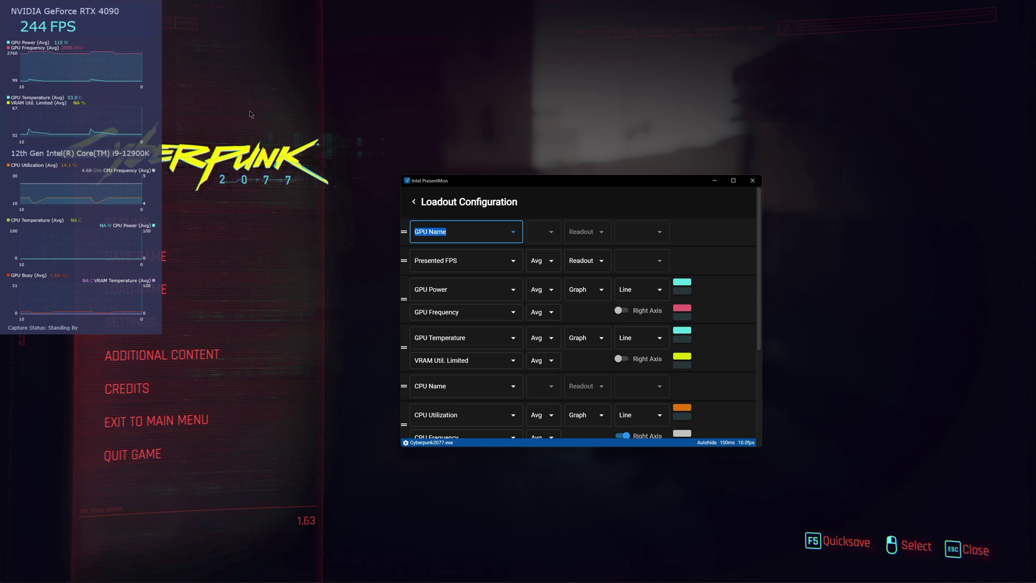
{"action": "mouse_move", "coordinate": [688, 239]}
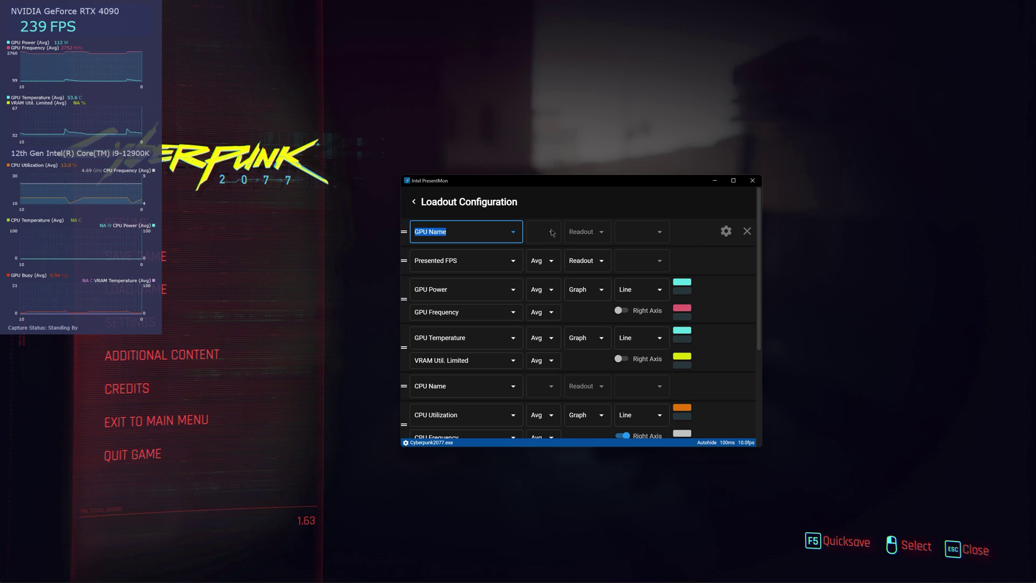
{"action": "left_click", "coordinate": [726, 231]}
{"action": "mouse_move", "coordinate": [557, 259]}
{"action": "left_mouse_down"}
{"action": "mouse_move", "coordinate": [580, 255]}
{"action": "mouse_move", "coordinate": [564, 256]}
{"action": "mouse_move", "coordinate": [585, 264]}
{"action": "mouse_move", "coordinate": [575, 264]}
{"action": "left_mouse_up"}
- Make the GPU Name text green and leave its label hidden
{"action": "left_click", "coordinate": [543, 317]}
{"action": "left_click", "coordinate": [624, 215]}
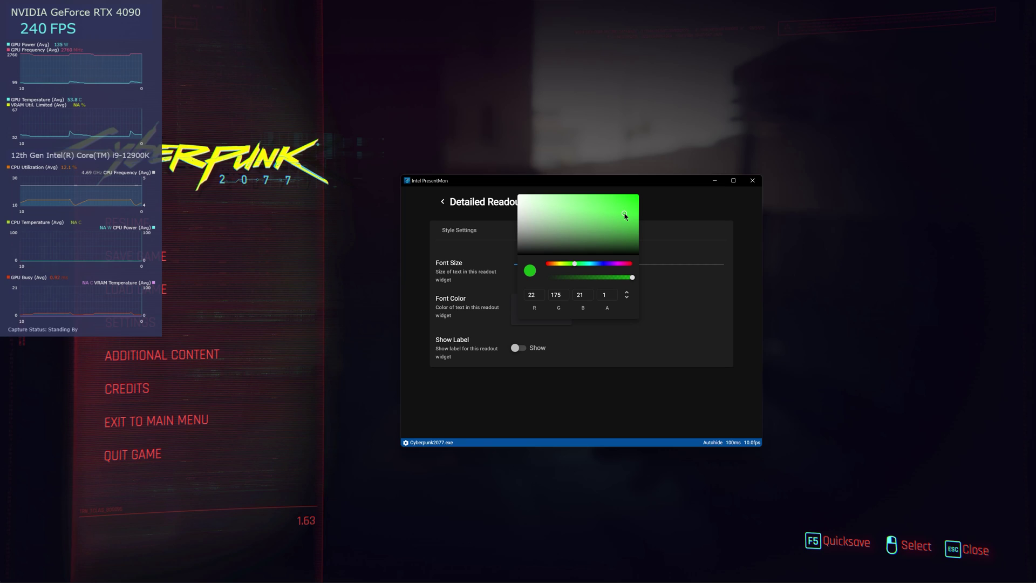
{"action": "left_click", "coordinate": [694, 290]}
{"action": "left_click", "coordinate": [517, 349]}
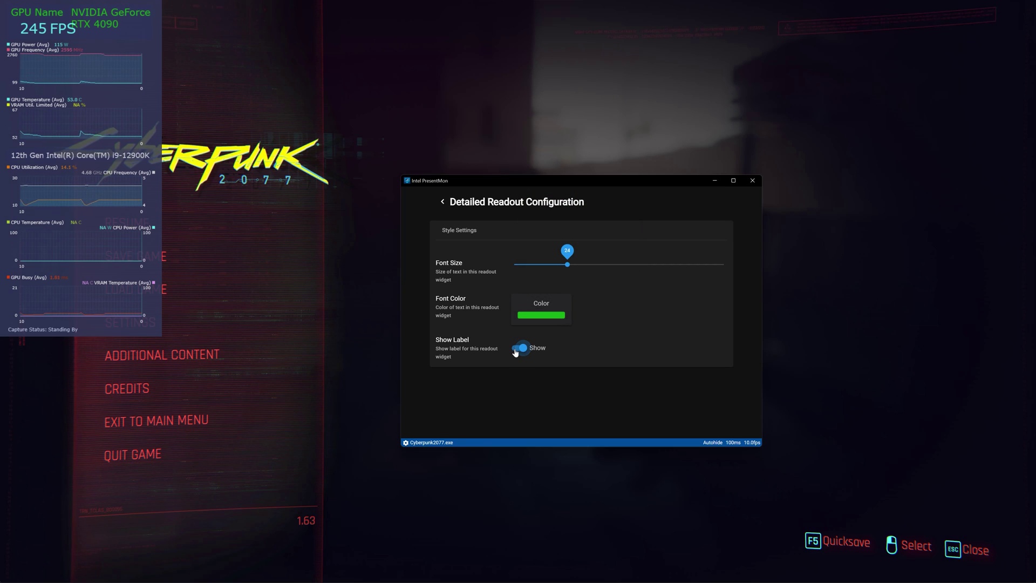
{"action": "left_click", "coordinate": [524, 351]}
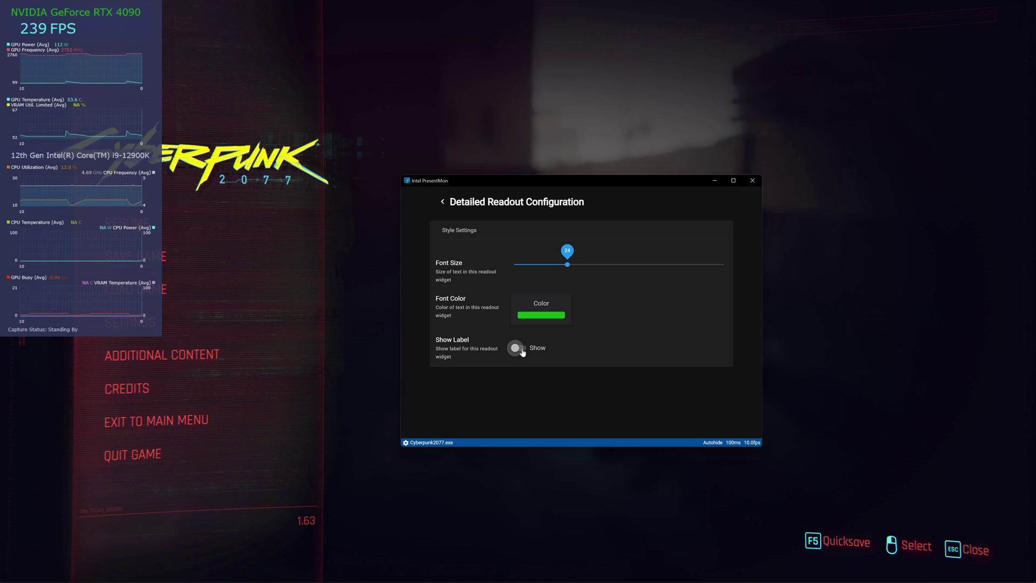
{"action": "left_click", "coordinate": [443, 202]}
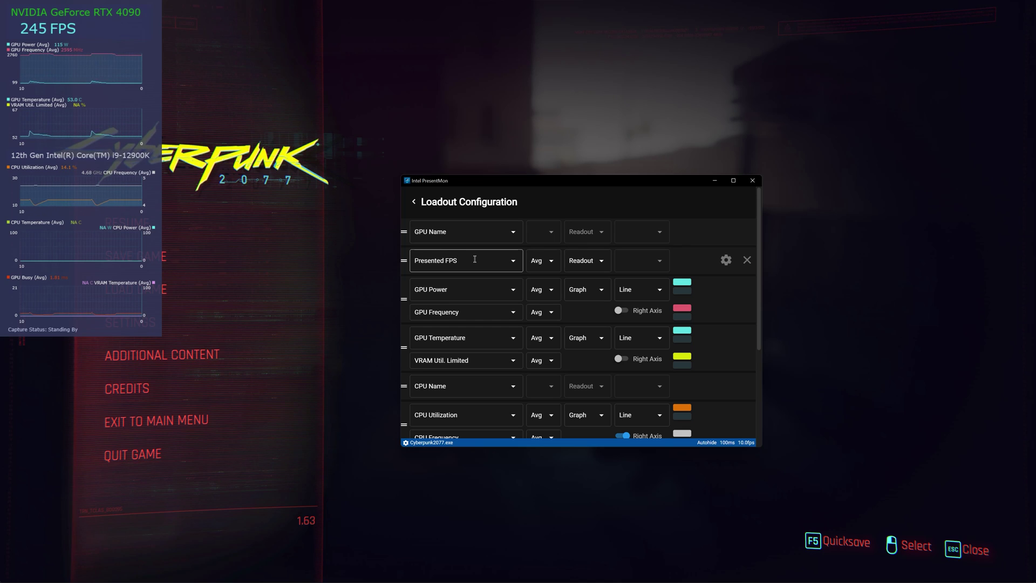
- Scroll through the GPU Power row's list of available metrics
{"action": "left_click", "coordinate": [483, 295]}
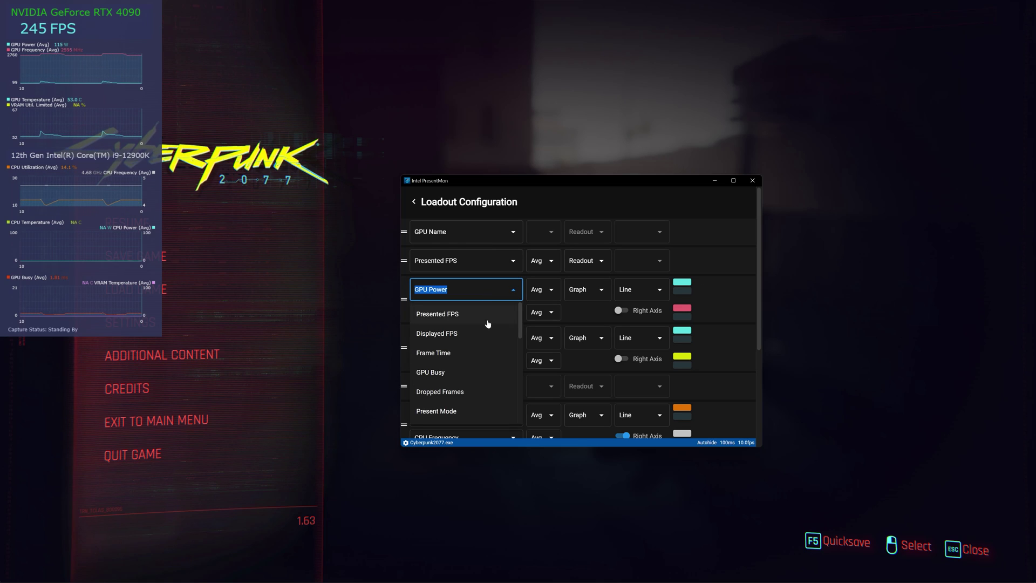
{"action": "scroll", "coordinate": [480, 338], "scroll_direction": "down", "scroll_amount": 5}
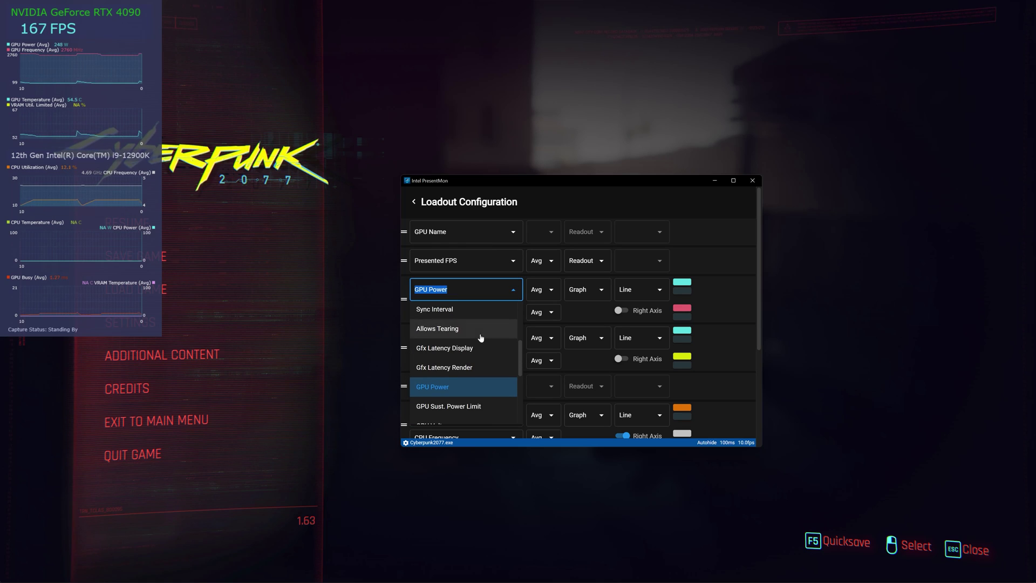
{"action": "scroll", "coordinate": [481, 339], "scroll_direction": "up", "scroll_amount": 5}
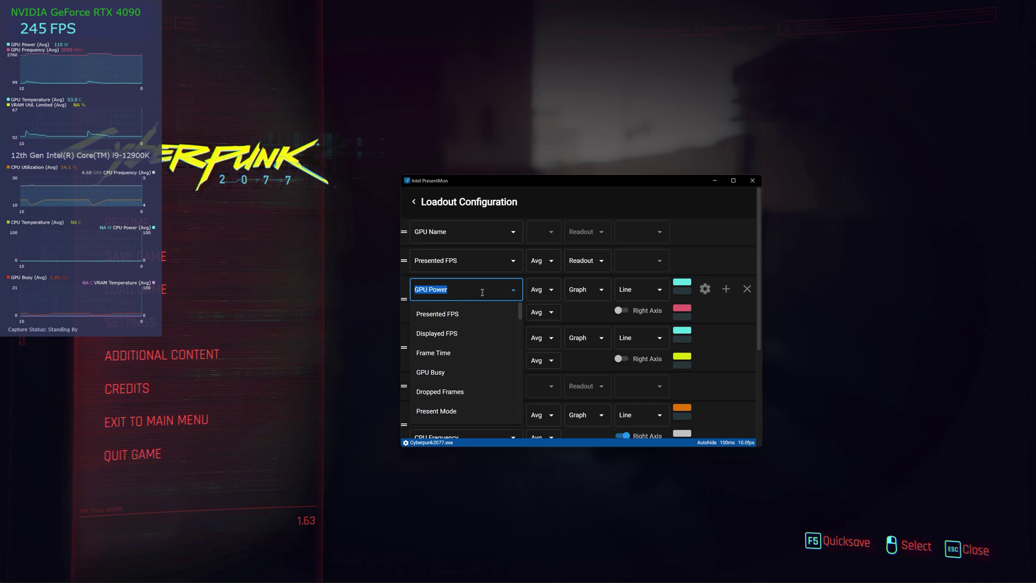
- Switch the GPU Power row from a graph to a text readout
{"action": "left_click", "coordinate": [587, 290]}
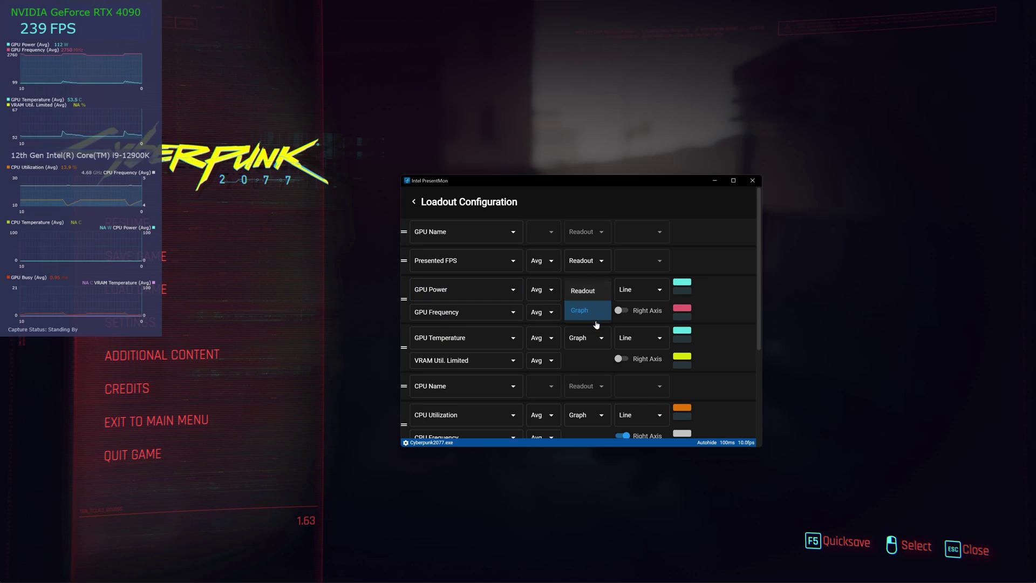
{"action": "left_click", "coordinate": [588, 291]}
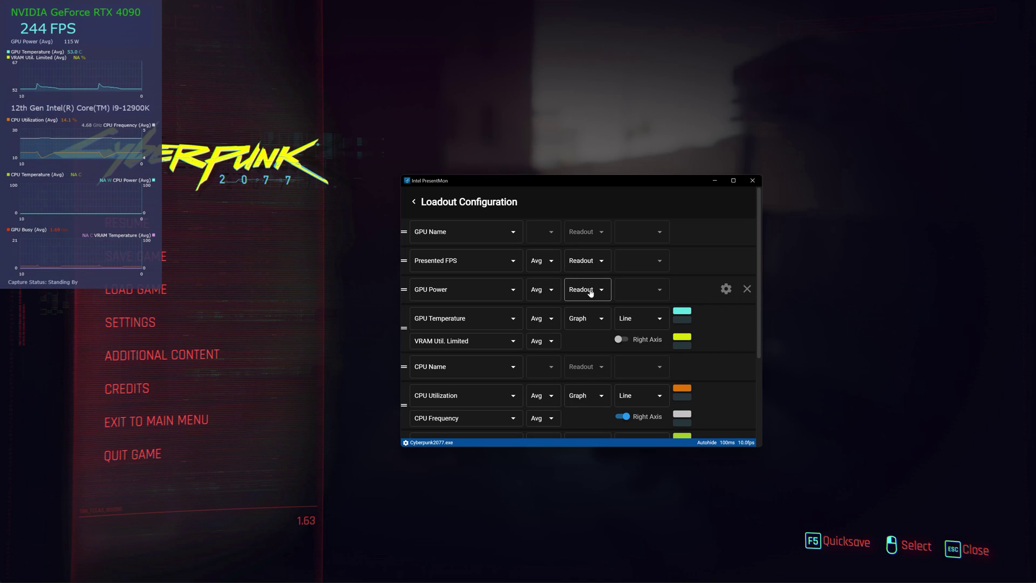
{"action": "left_click", "coordinate": [594, 291]}
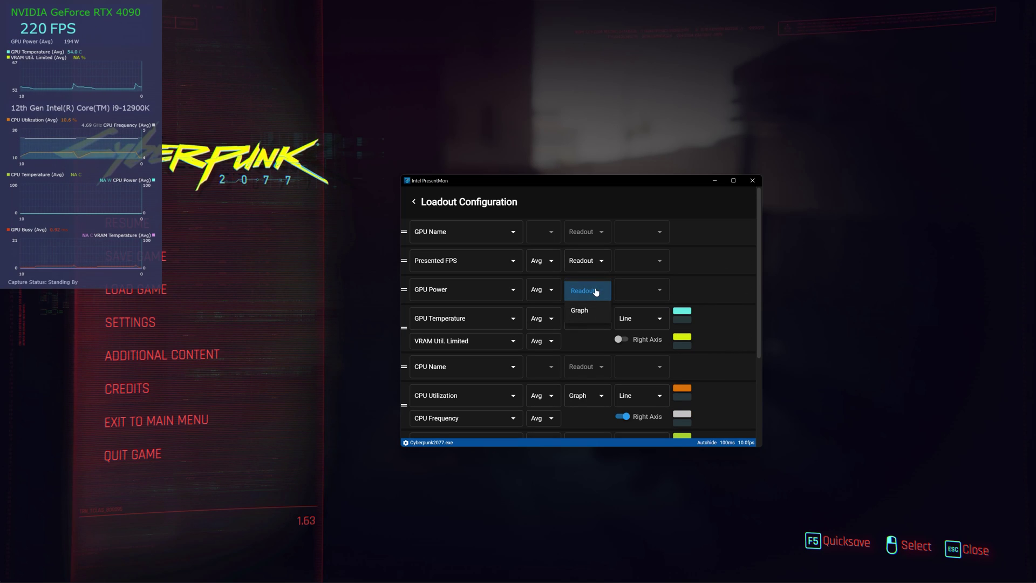
{"action": "left_click", "coordinate": [593, 315]}
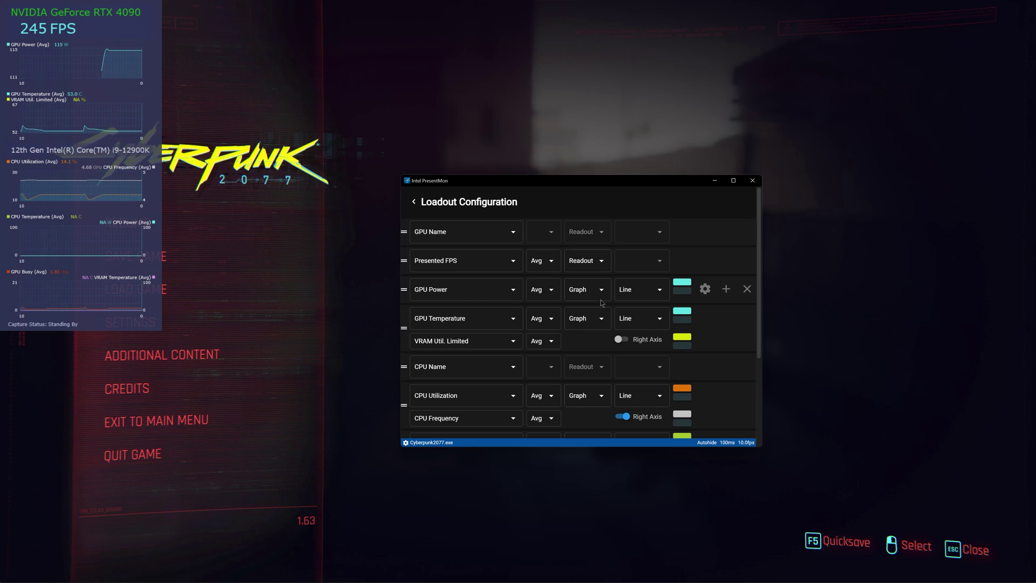
{"action": "left_click", "coordinate": [600, 298]}
{"action": "left_click", "coordinate": [596, 293]}
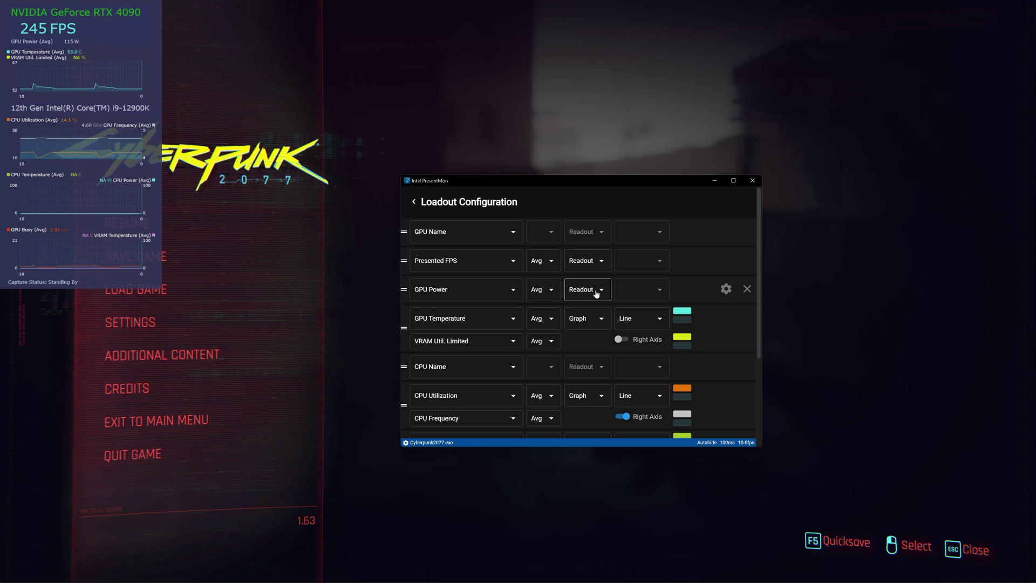
- Enlarge the GPU Power readout's font, keeping its text colour unchanged
{"action": "left_click", "coordinate": [725, 290]}
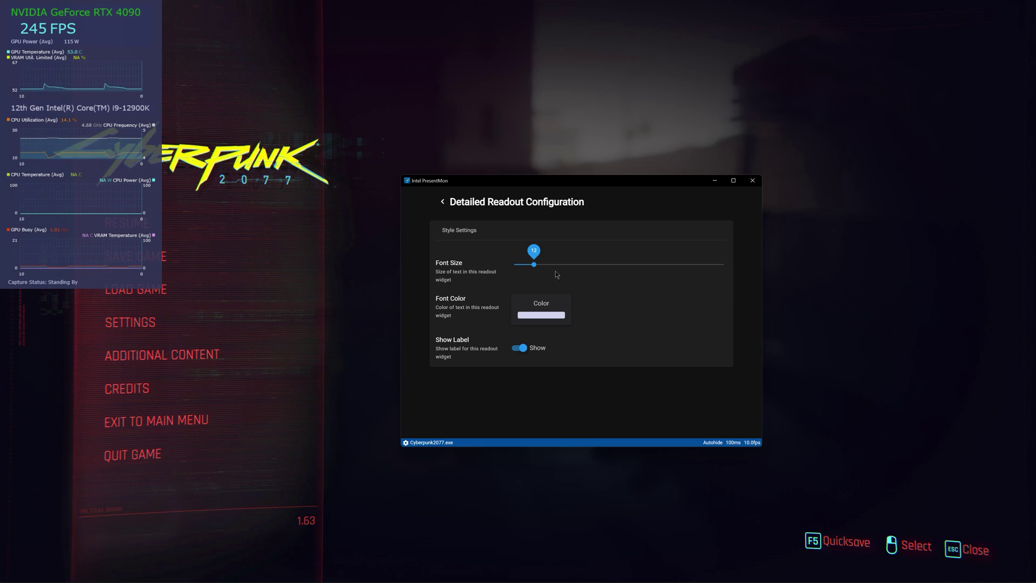
{"action": "left_click_drag", "start_coordinate": [535, 268], "coordinate": [569, 269]}
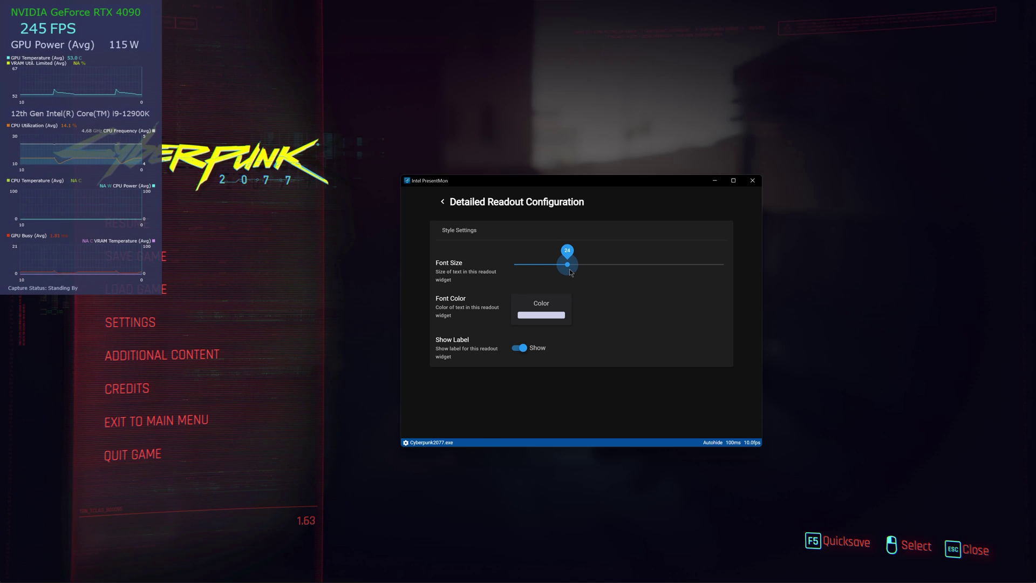
{"action": "left_click", "coordinate": [541, 325]}
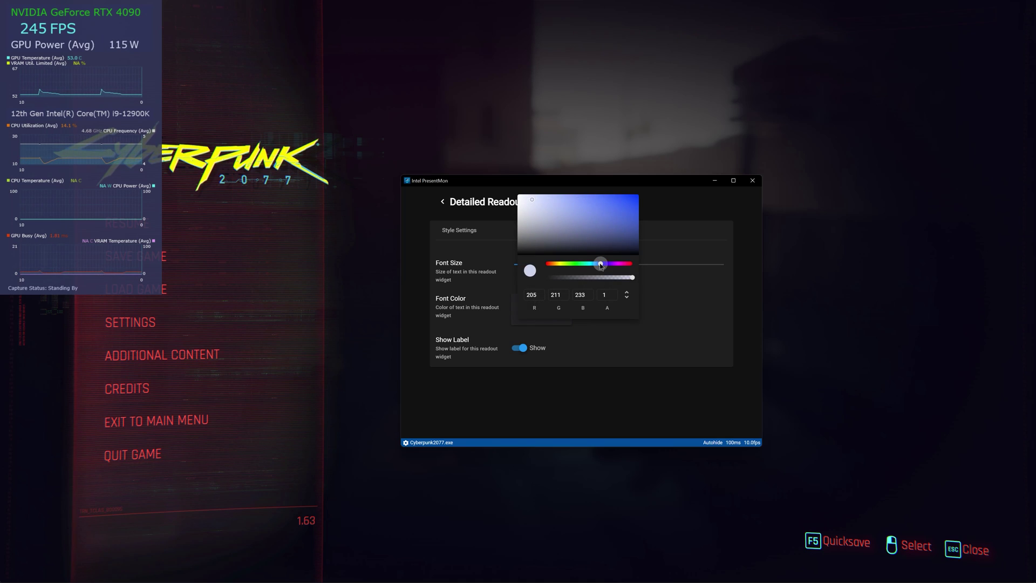
{"action": "left_click", "coordinate": [721, 321]}
{"action": "left_click", "coordinate": [443, 202]}
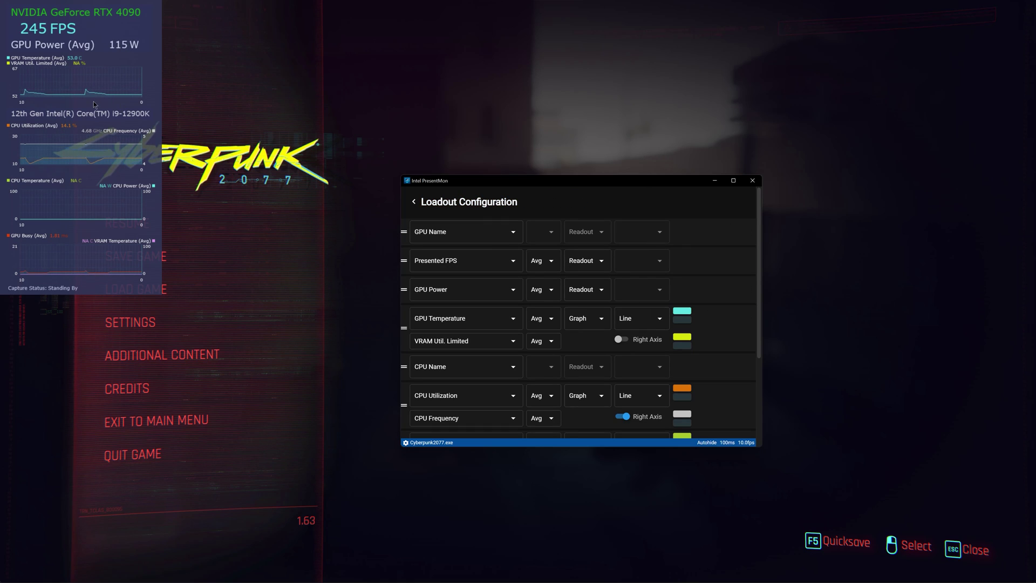
- Switch GPU Temperature to a text readout and increase its font size
{"action": "left_click", "coordinate": [493, 321]}
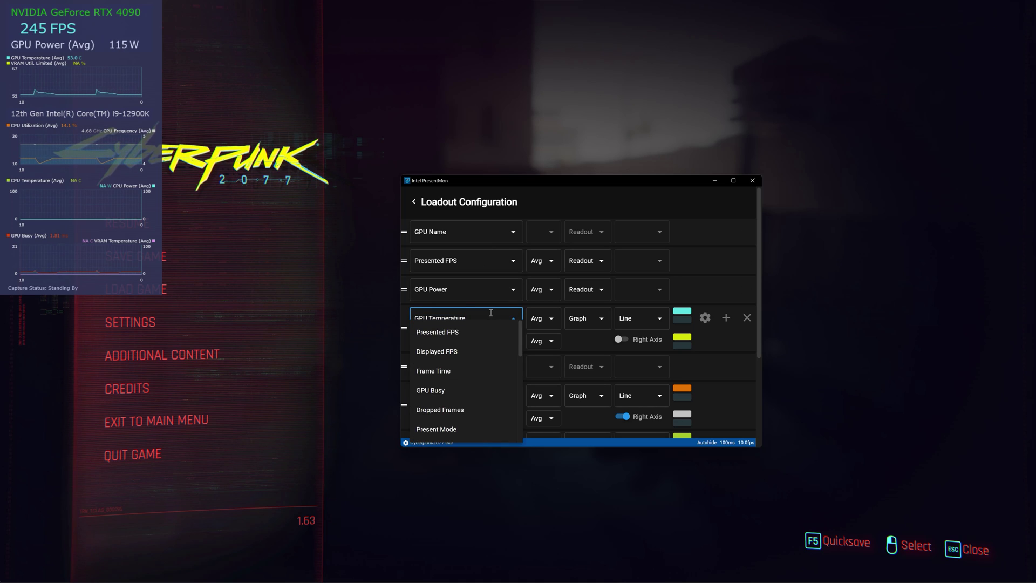
{"action": "left_click", "coordinate": [603, 320]}
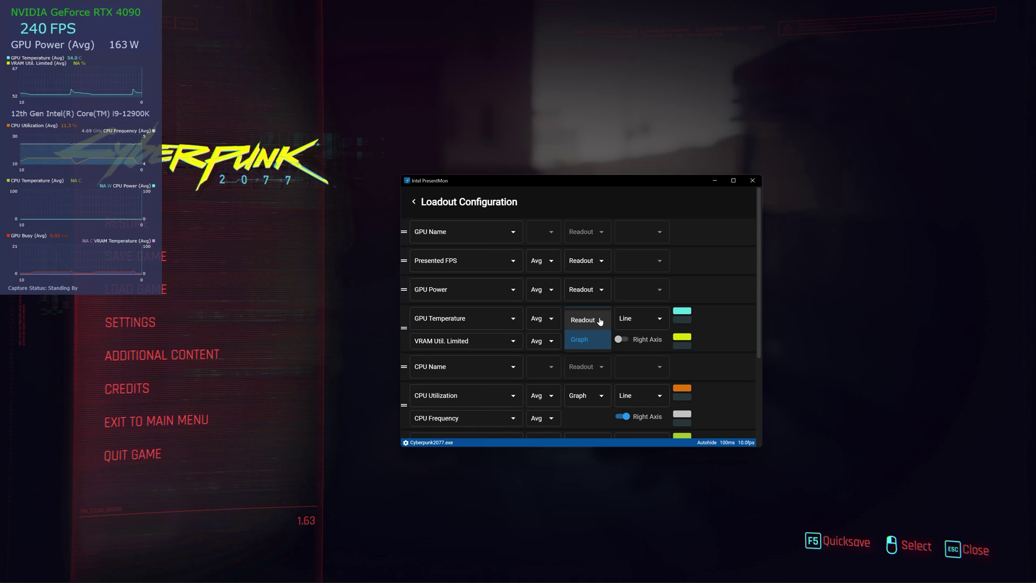
{"action": "left_click", "coordinate": [600, 319]}
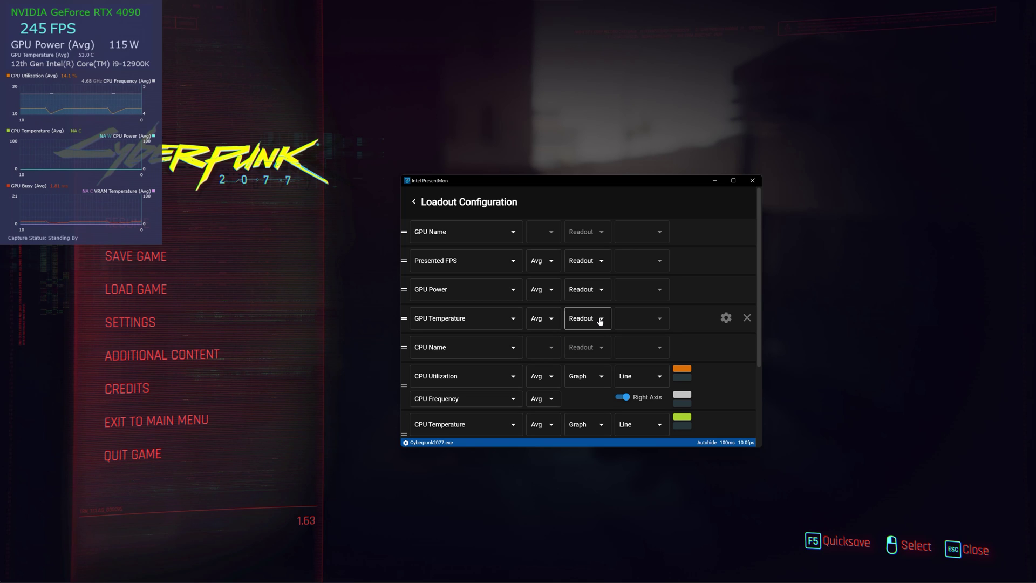
{"action": "left_click", "coordinate": [725, 318]}
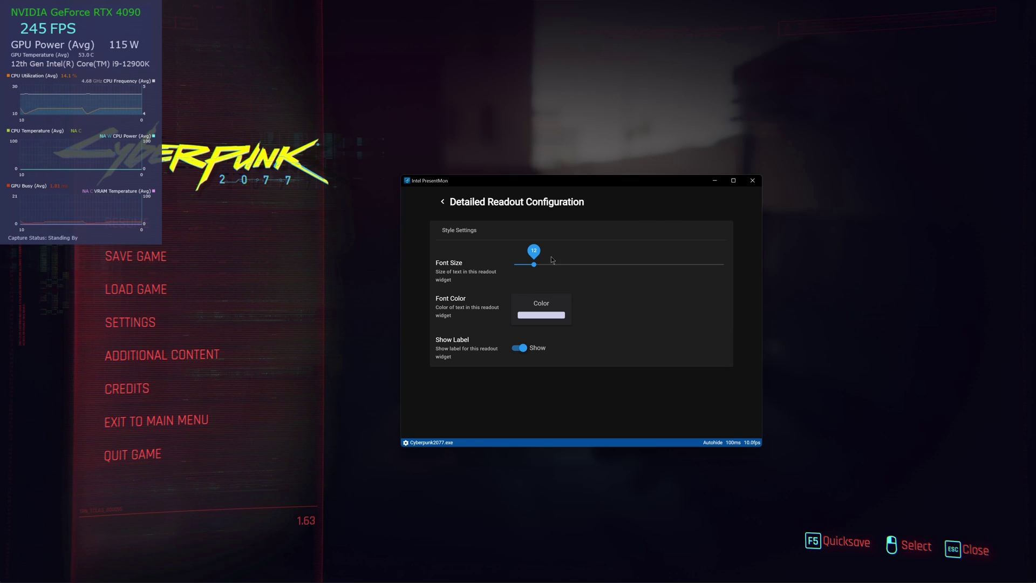
{"action": "left_click_drag", "start_coordinate": [534, 264], "coordinate": [559, 254]}
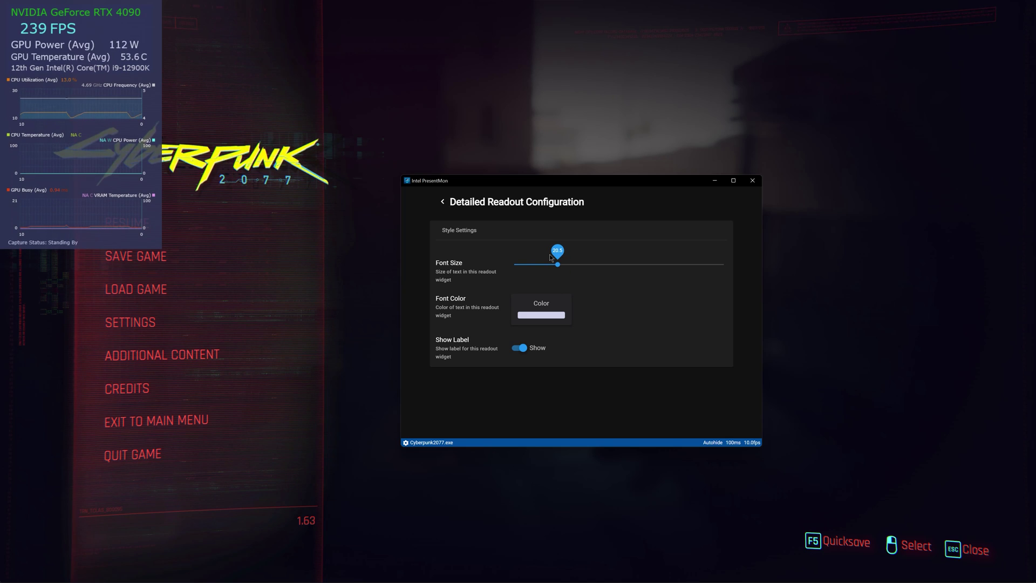
{"action": "left_click", "coordinate": [442, 201]}
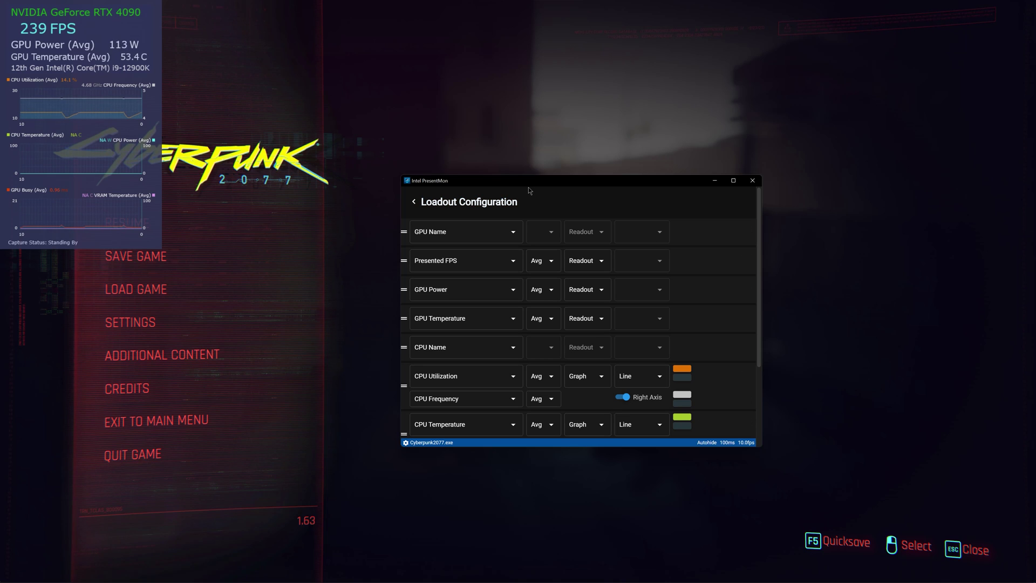
{"action": "left_click_drag", "start_coordinate": [540, 182], "coordinate": [471, 196]}
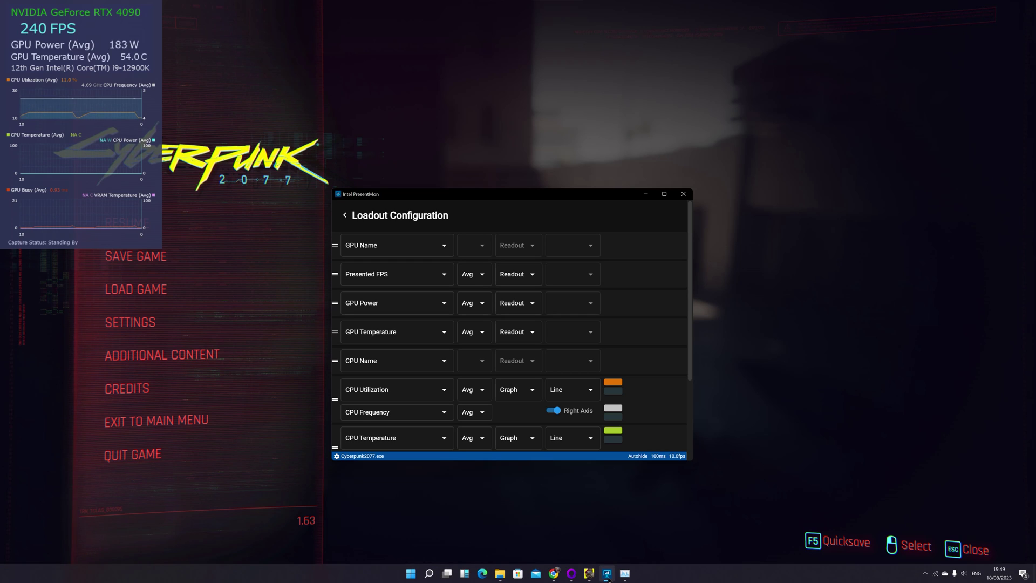
{"action": "mouse_move", "coordinate": [607, 574]}
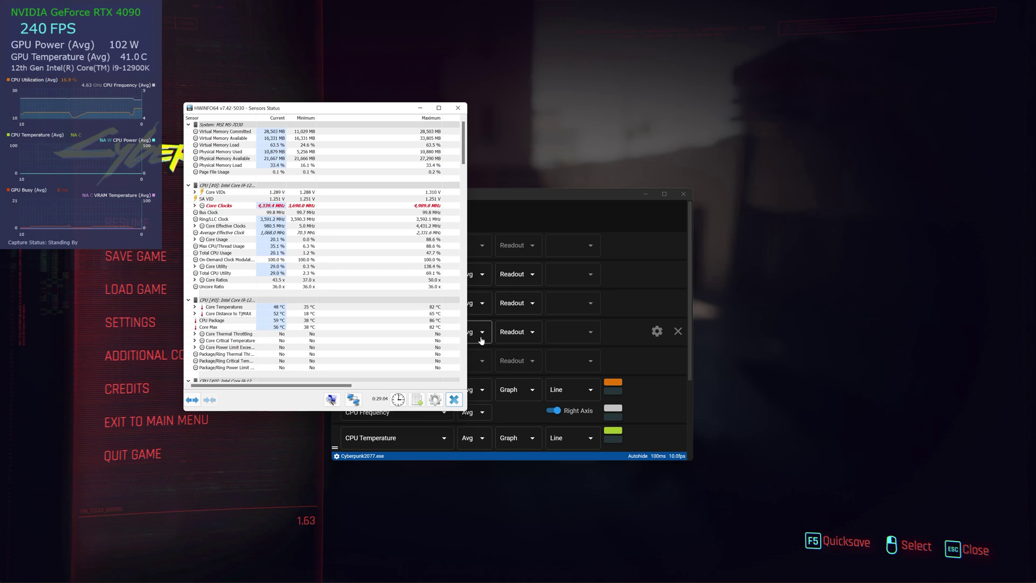
{"action": "left_click_drag", "start_coordinate": [357, 109], "coordinate": [536, 208]}
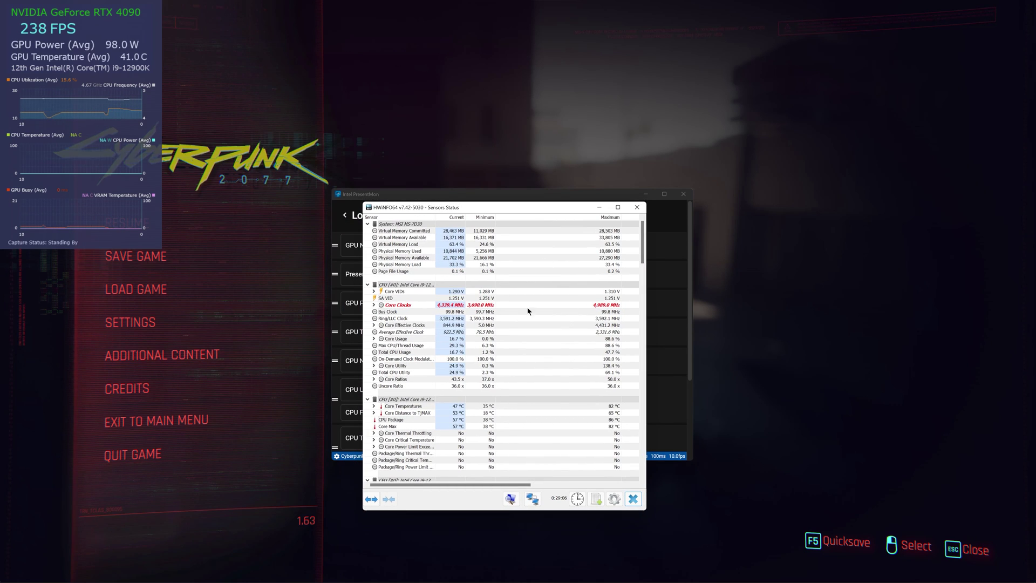
{"action": "scroll", "coordinate": [561, 313], "scroll_direction": "down", "scroll_amount": 4}
{"action": "scroll", "coordinate": [609, 303], "scroll_direction": "up", "scroll_amount": 4}
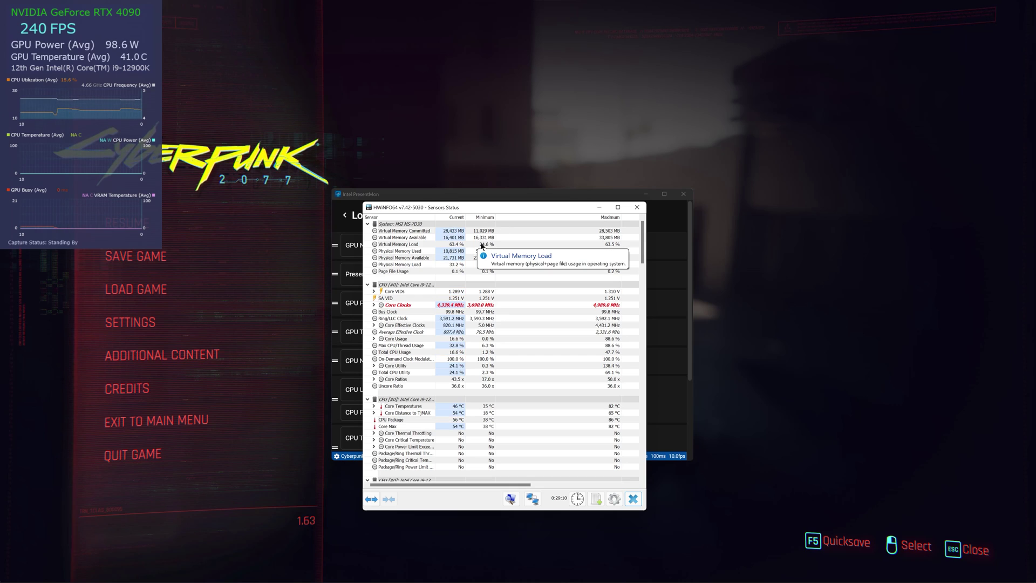
{"action": "left_click_drag", "start_coordinate": [439, 209], "coordinate": [453, 212]}
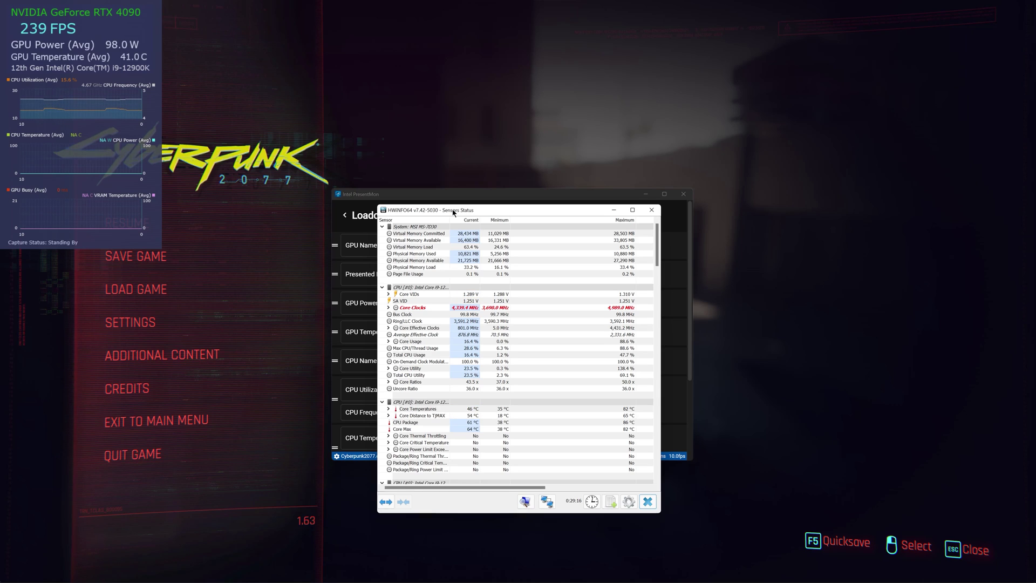
{"action": "left_click", "coordinate": [614, 210]}
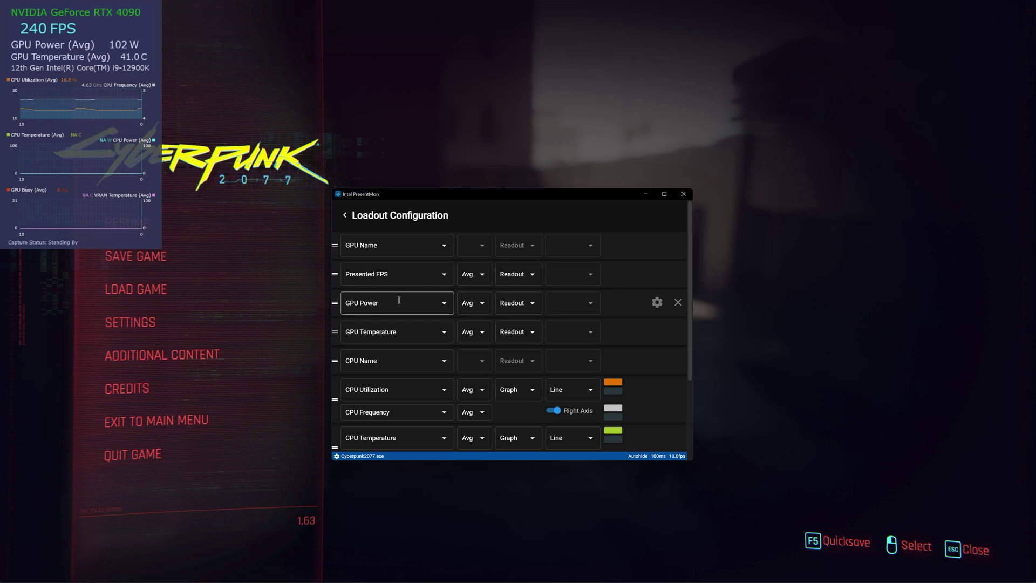
- Shrink the GPU Power readout's font size to 17.5
{"action": "left_click_drag", "start_coordinate": [496, 200], "coordinate": [499, 198]}
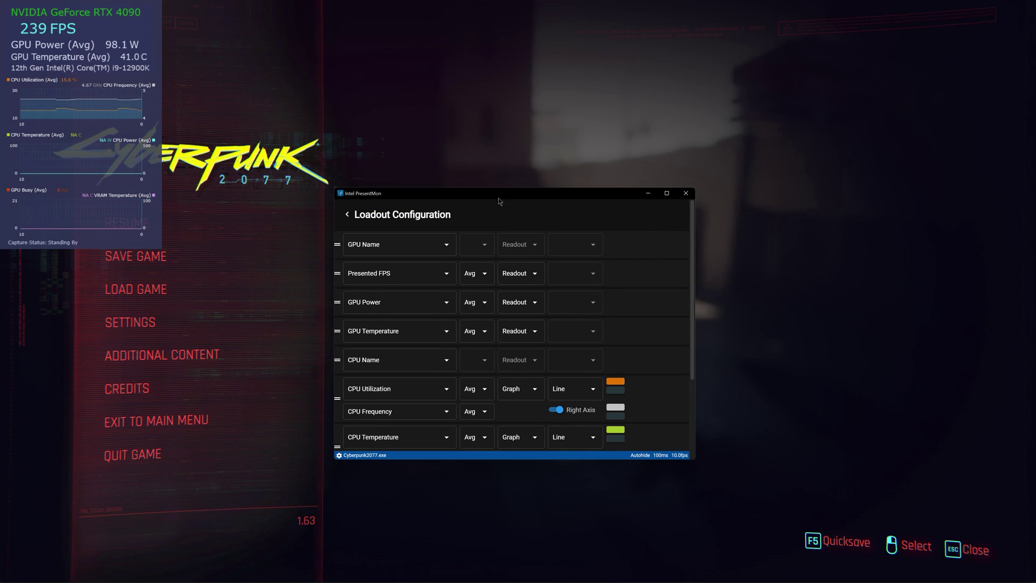
{"action": "left_click", "coordinate": [447, 301]}
{"action": "left_click", "coordinate": [447, 300]}
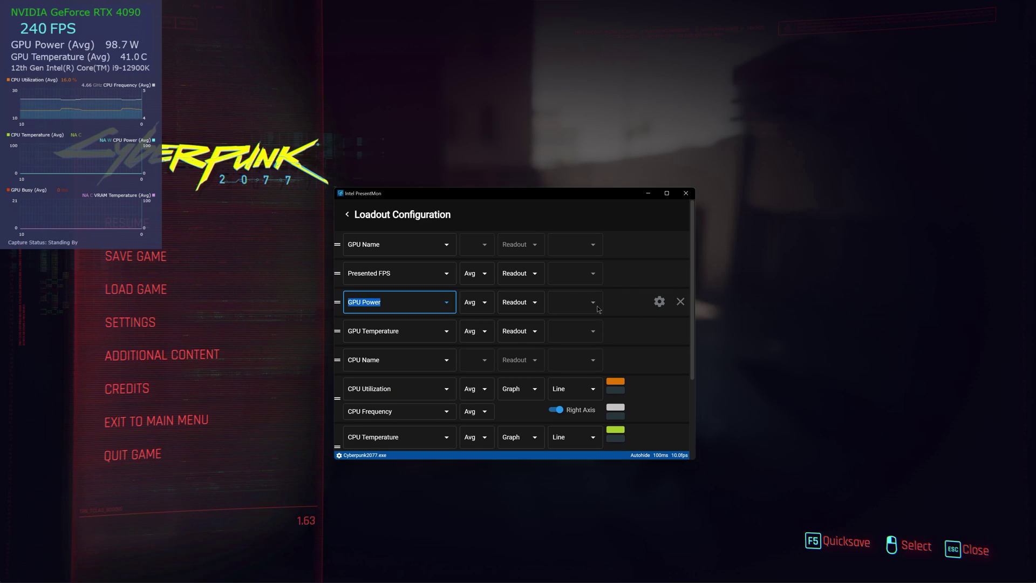
{"action": "left_click", "coordinate": [660, 301]}
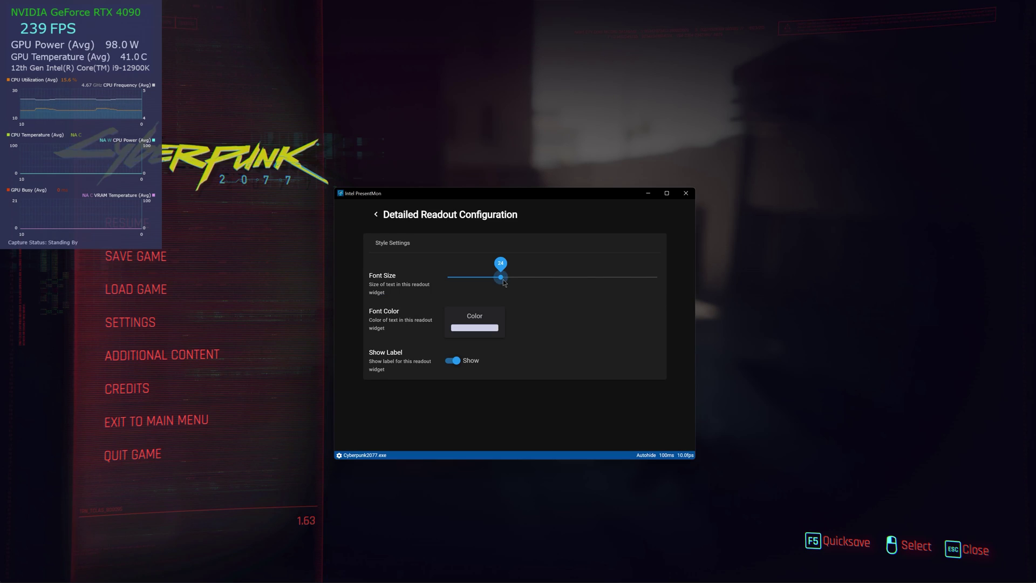
{"action": "mouse_move", "coordinate": [501, 277]}
{"action": "left_mouse_down"}
{"action": "mouse_move", "coordinate": [486, 277]}
{"action": "mouse_move", "coordinate": [504, 284]}
{"action": "left_mouse_up"}
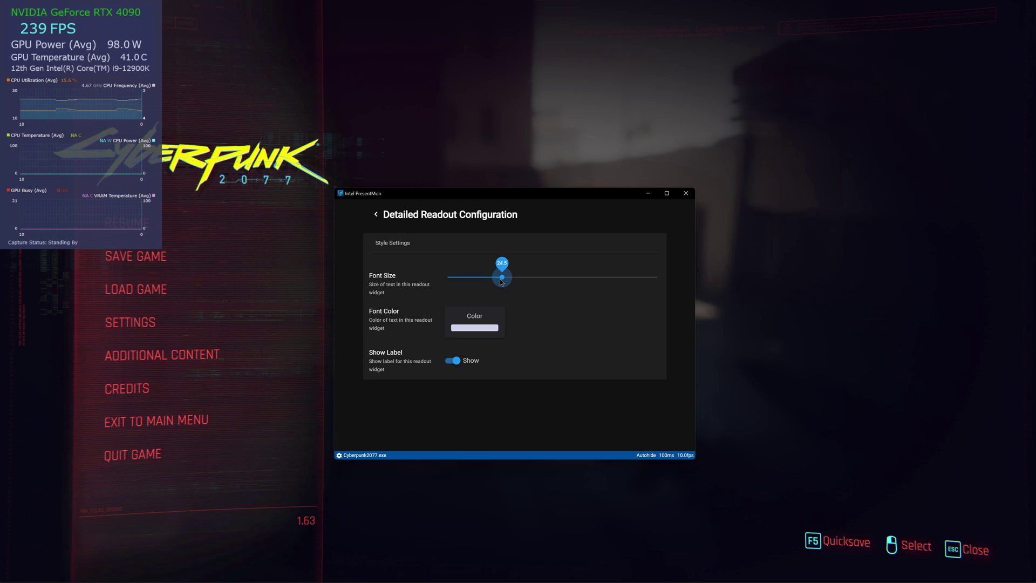
{"action": "left_click_drag", "start_coordinate": [501, 281], "coordinate": [488, 286]}
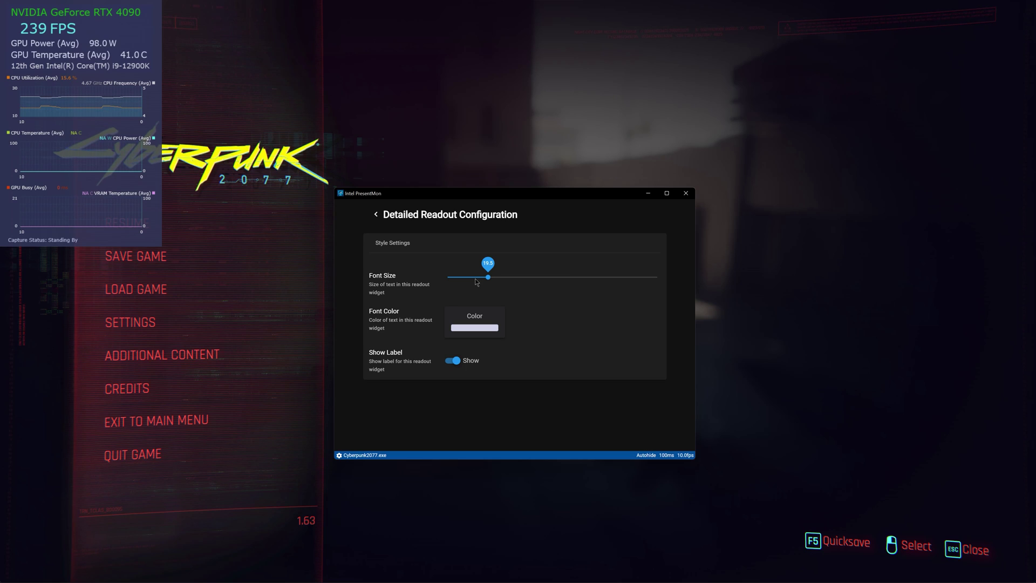
{"action": "left_click_drag", "start_coordinate": [485, 281], "coordinate": [480, 280]}
{"action": "left_click", "coordinate": [377, 216]}
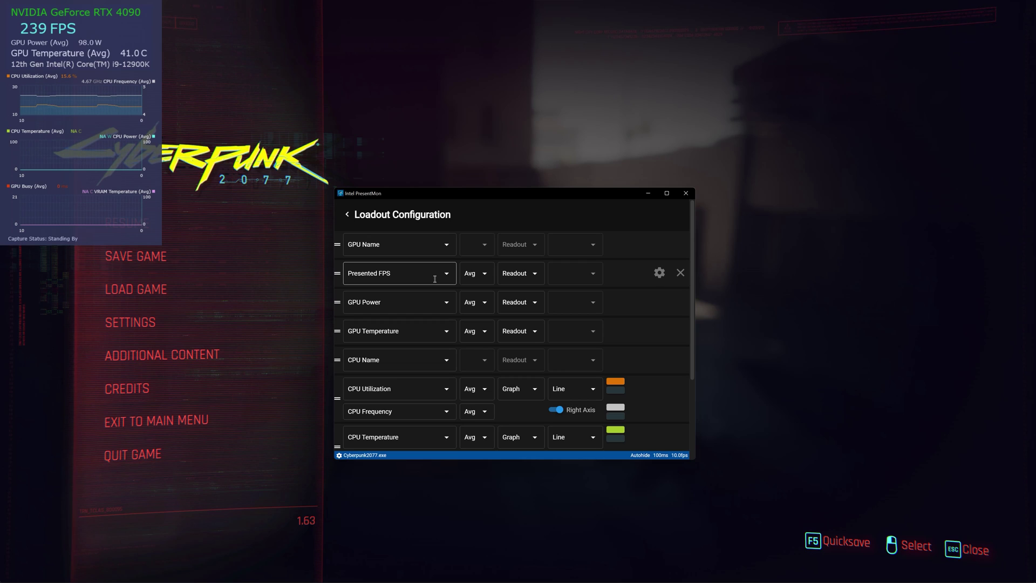
- Lower the GPU Temperature readout's font size to about 17
{"action": "mouse_move", "coordinate": [659, 332]}
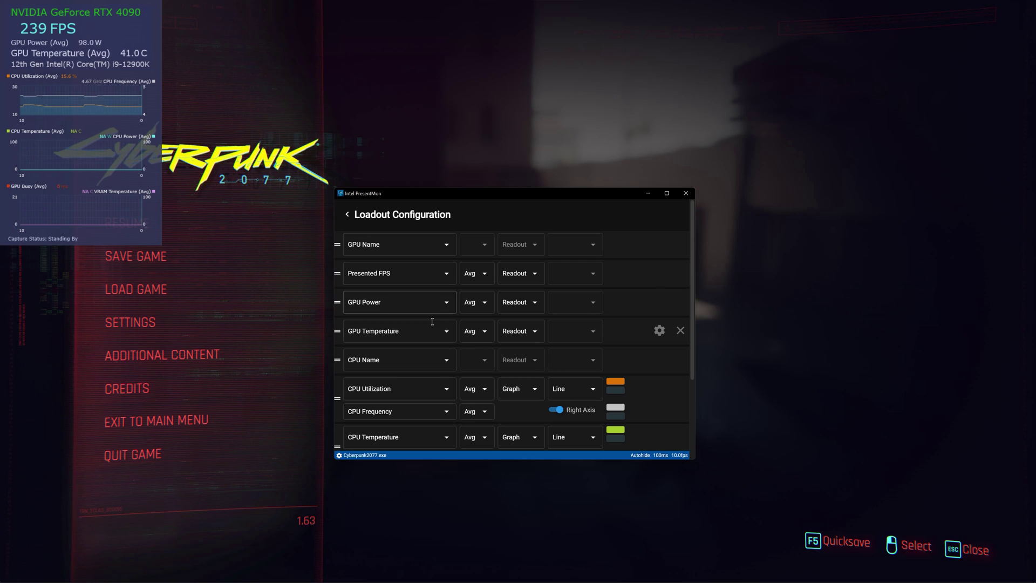
{"action": "left_click", "coordinate": [659, 331]}
{"action": "mouse_move", "coordinate": [491, 270]}
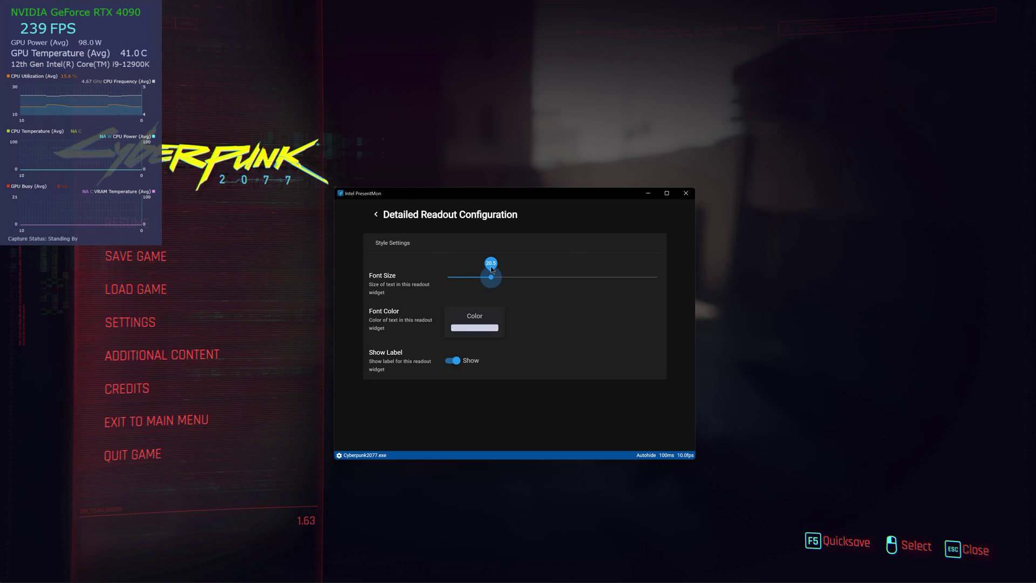
{"action": "left_click_drag", "start_coordinate": [491, 276], "coordinate": [481, 267]}
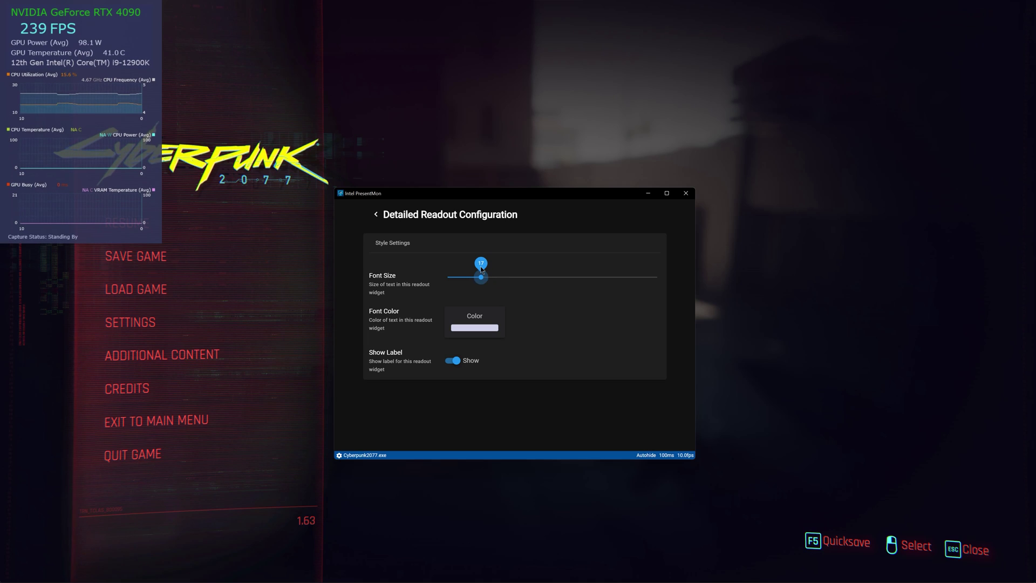
- Enlarge the CPU Name readout font to 37.5 and pick a new text hue
{"action": "left_click", "coordinate": [376, 214]}
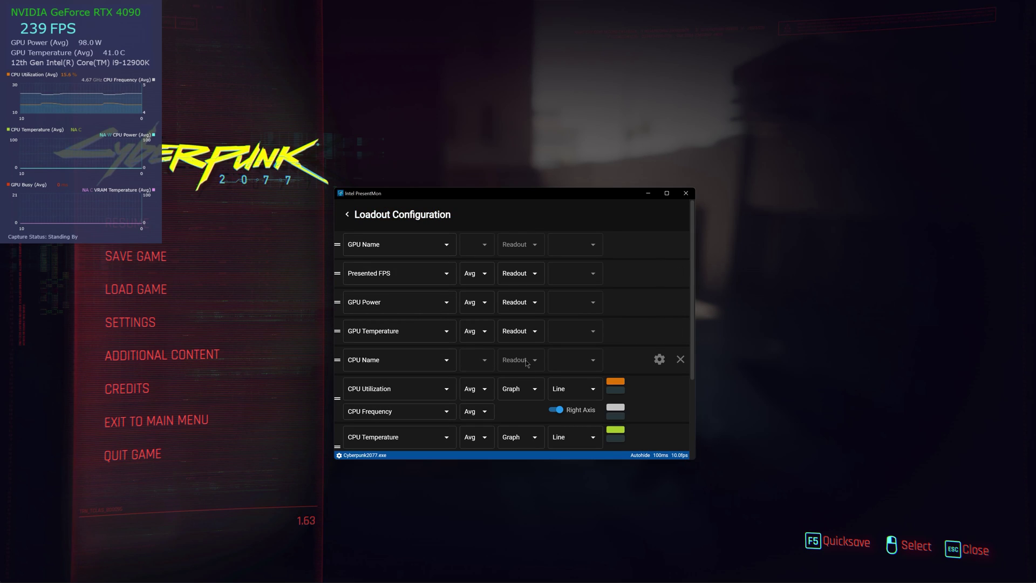
{"action": "left_click", "coordinate": [660, 359]}
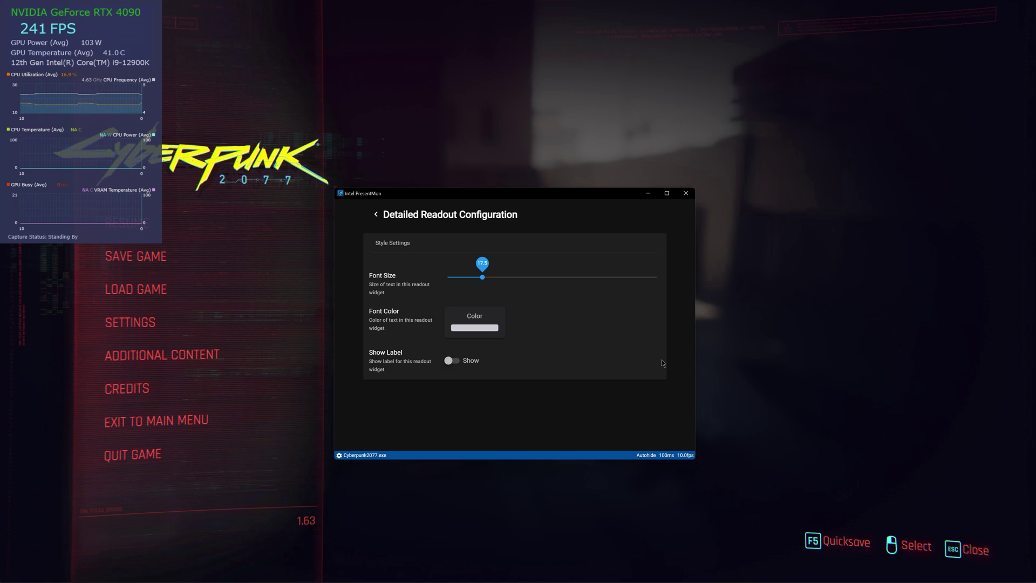
{"action": "left_click", "coordinate": [491, 264]}
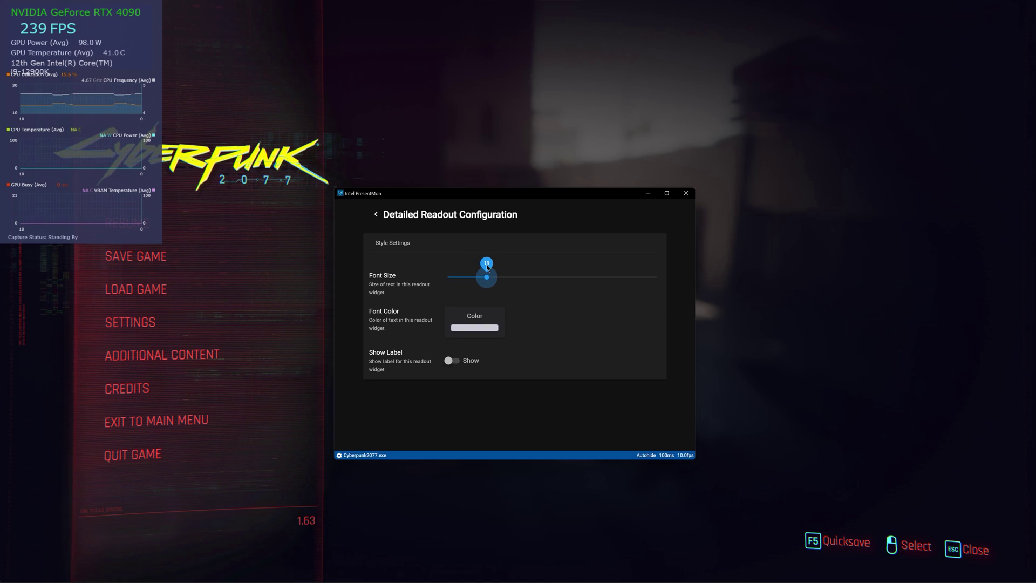
{"action": "mouse_move", "coordinate": [491, 266]}
{"action": "left_mouse_down"}
{"action": "mouse_move", "coordinate": [537, 271]}
{"action": "mouse_move", "coordinate": [478, 282]}
{"action": "left_mouse_up"}
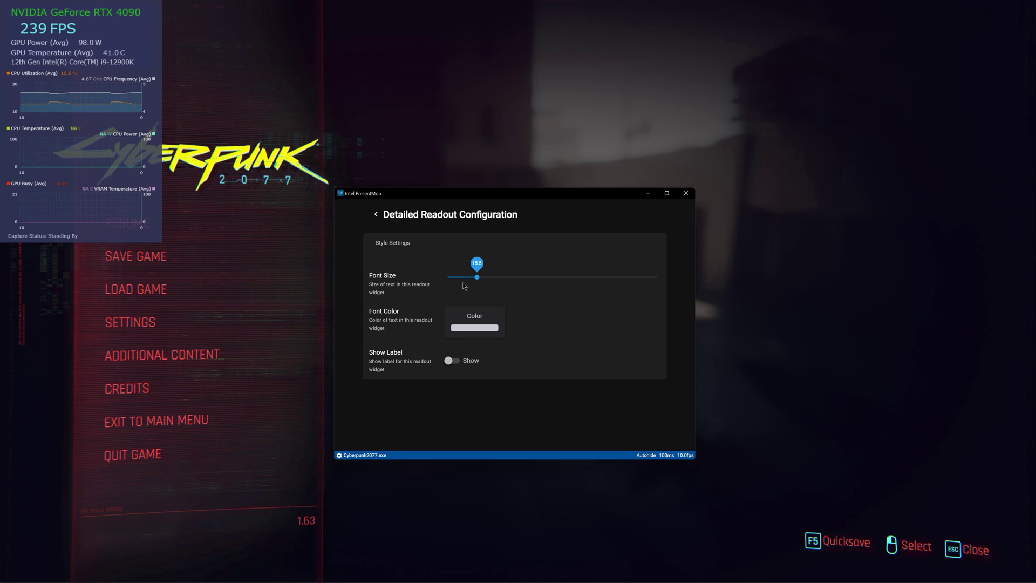
{"action": "left_click", "coordinate": [464, 338]}
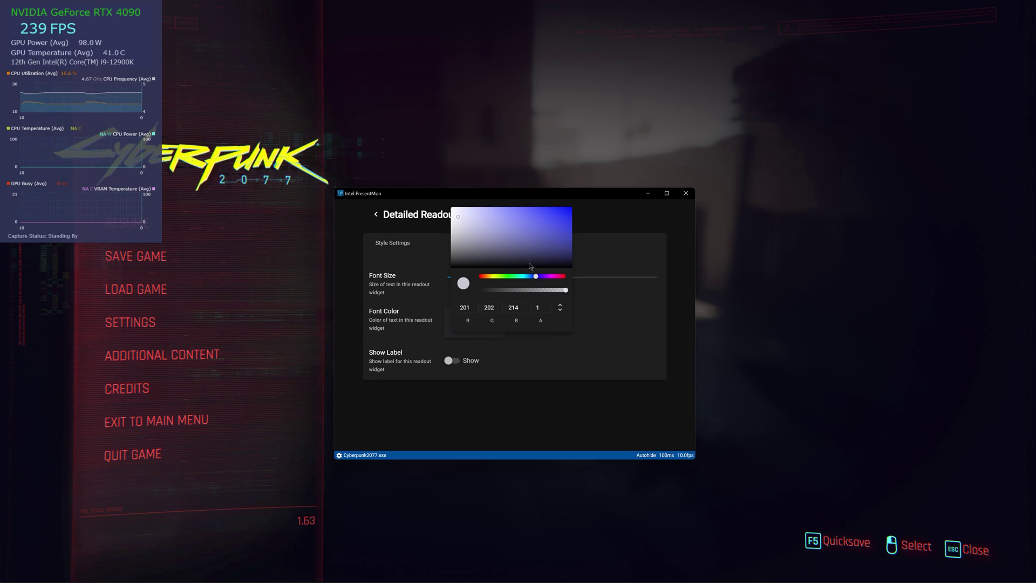
{"action": "left_click_drag", "start_coordinate": [536, 277], "coordinate": [538, 279]}
{"action": "left_click", "coordinate": [376, 215]}
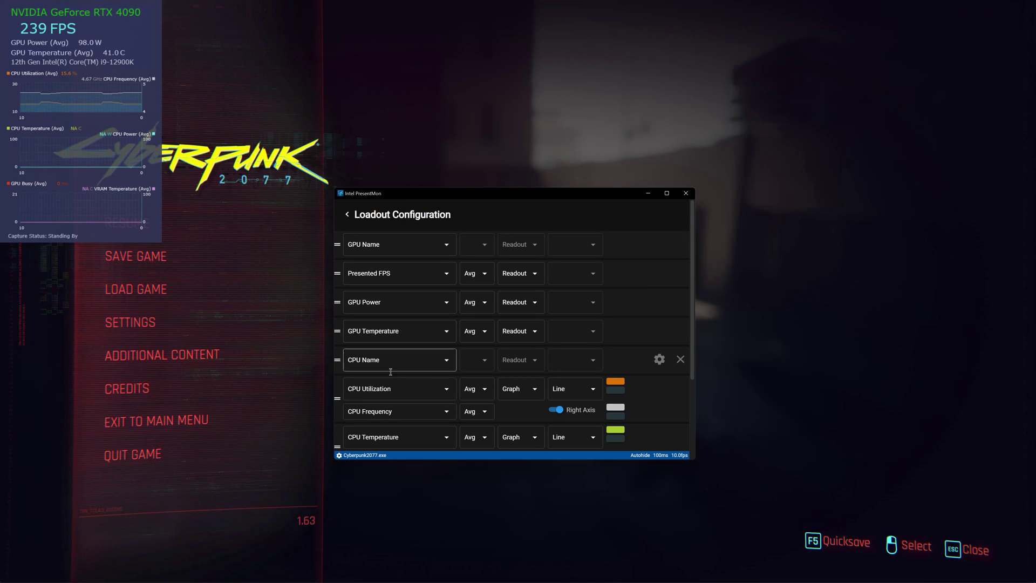
- Change CPU Utilization to a readout with font size 19.5
{"action": "left_click", "coordinate": [507, 390]}
{"action": "left_click", "coordinate": [511, 390]}
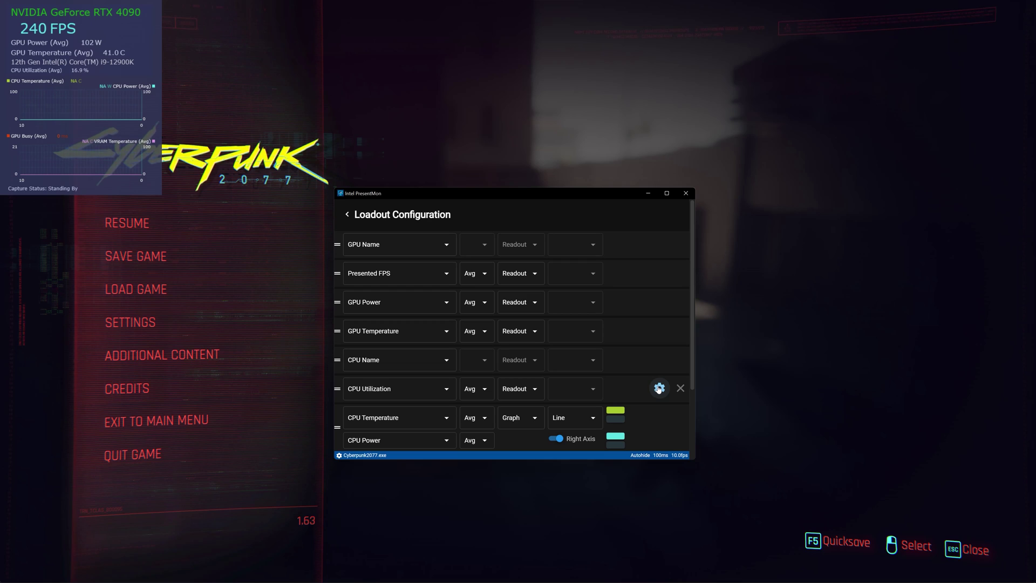
{"action": "left_click", "coordinate": [660, 389]}
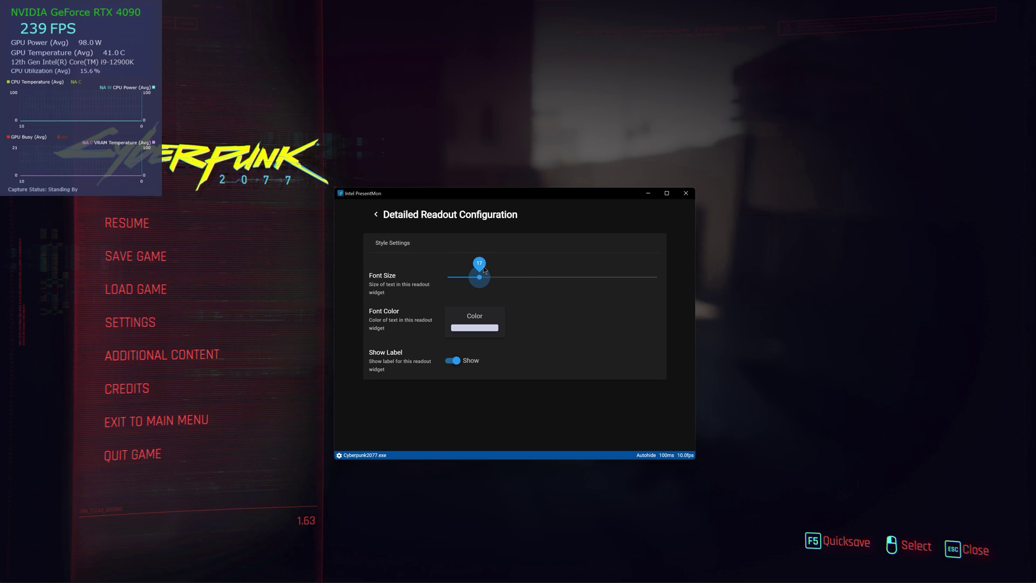
{"action": "left_click_drag", "start_coordinate": [484, 267], "coordinate": [490, 266]}
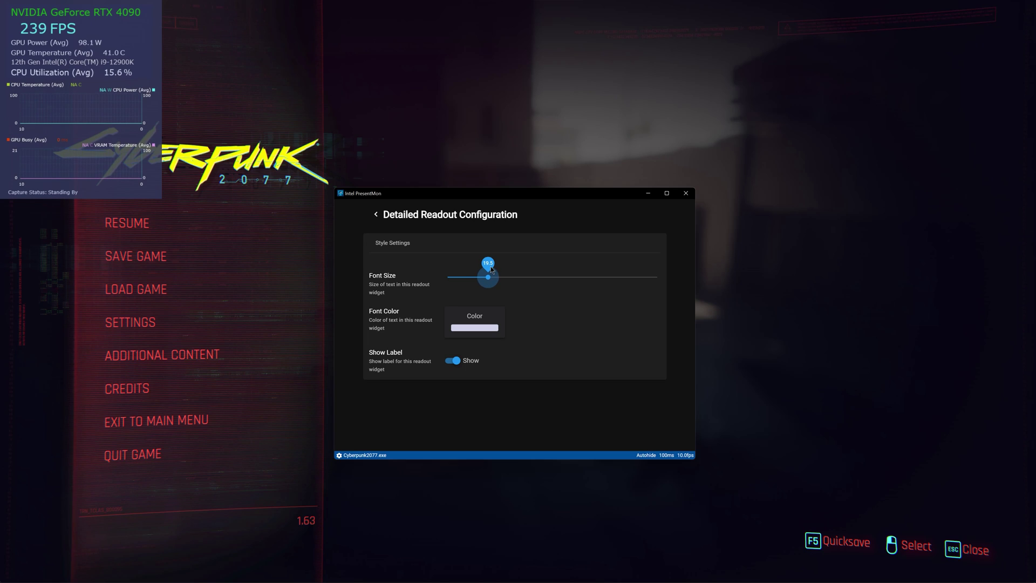
{"action": "left_click", "coordinate": [376, 214]}
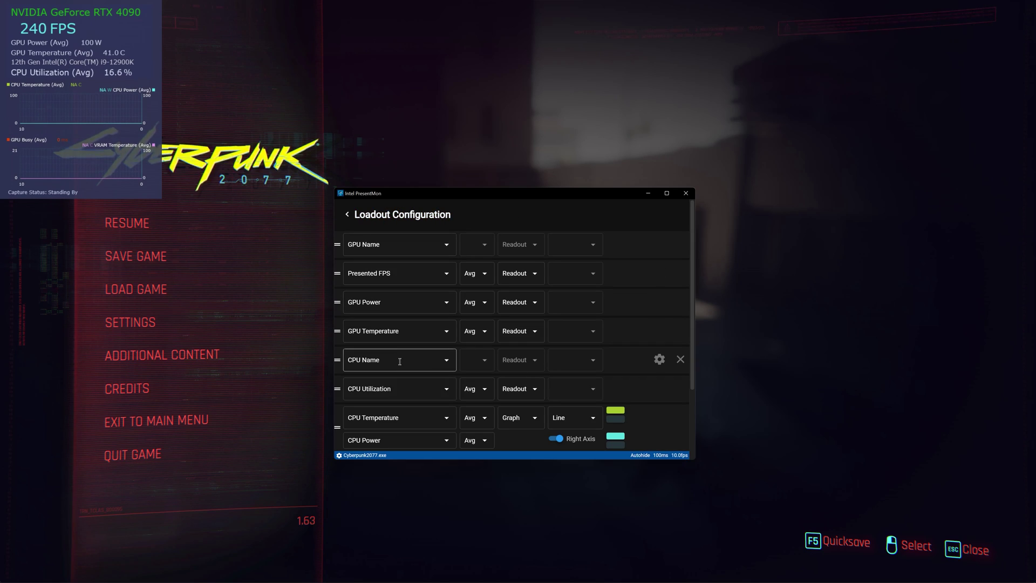
- Colour the CPU name text red (RGB 230, 38, 14) and raise its font size to 16.5
{"action": "left_click", "coordinate": [660, 359]}
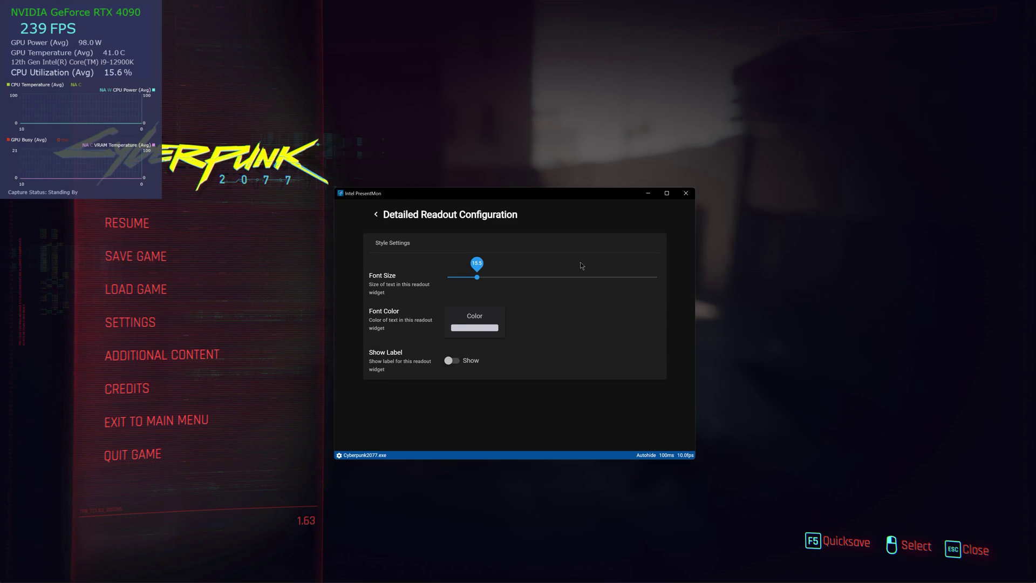
{"action": "left_click", "coordinate": [494, 325]}
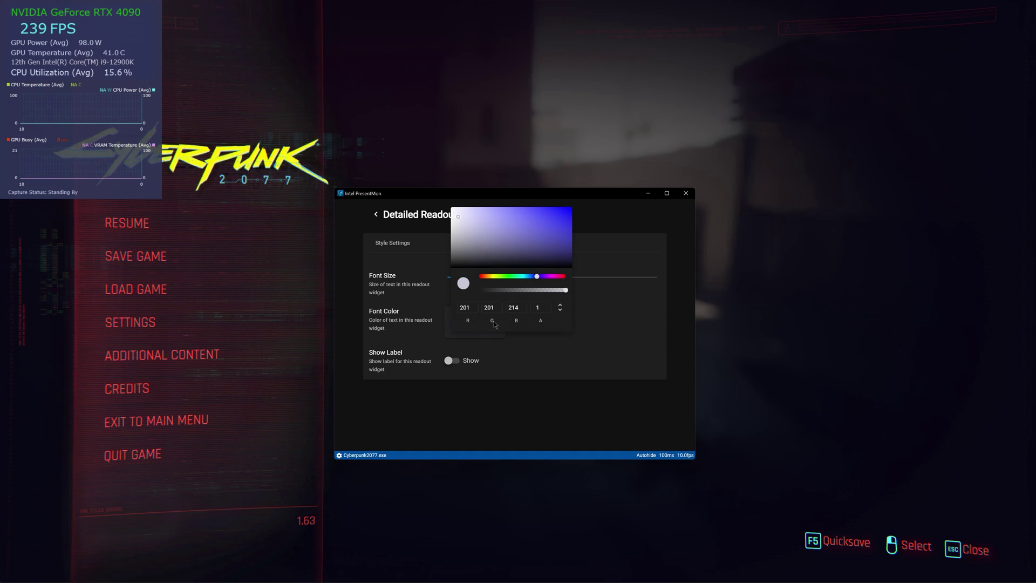
{"action": "left_click", "coordinate": [561, 276]}
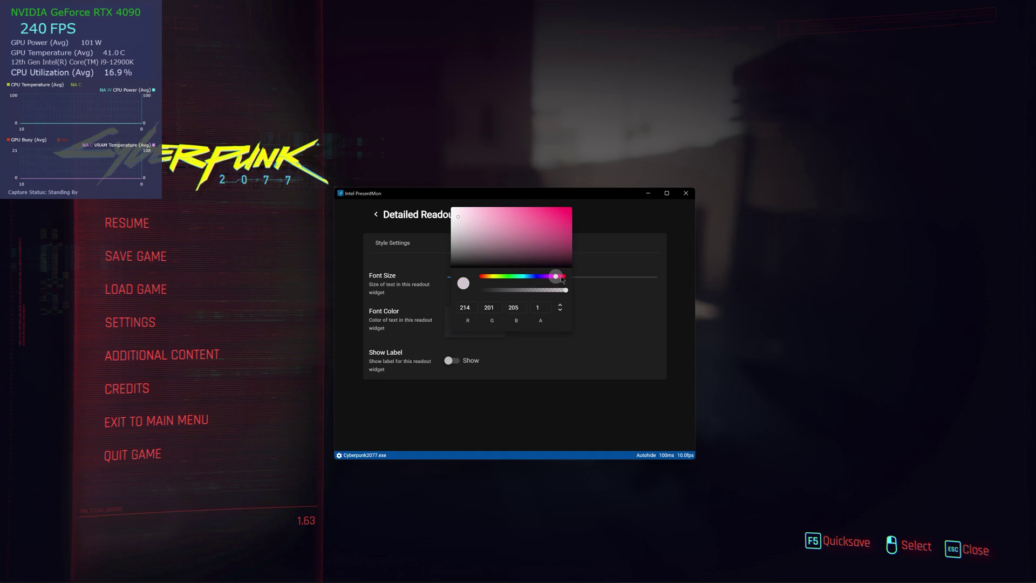
{"action": "left_click", "coordinate": [481, 277]}
{"action": "left_click", "coordinate": [565, 213]}
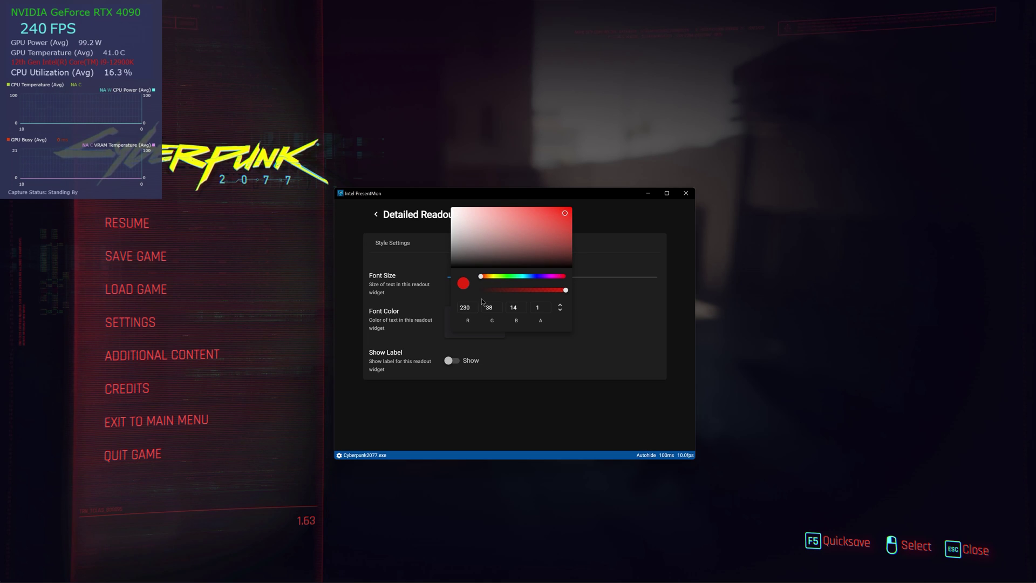
{"action": "left_click", "coordinate": [559, 354]}
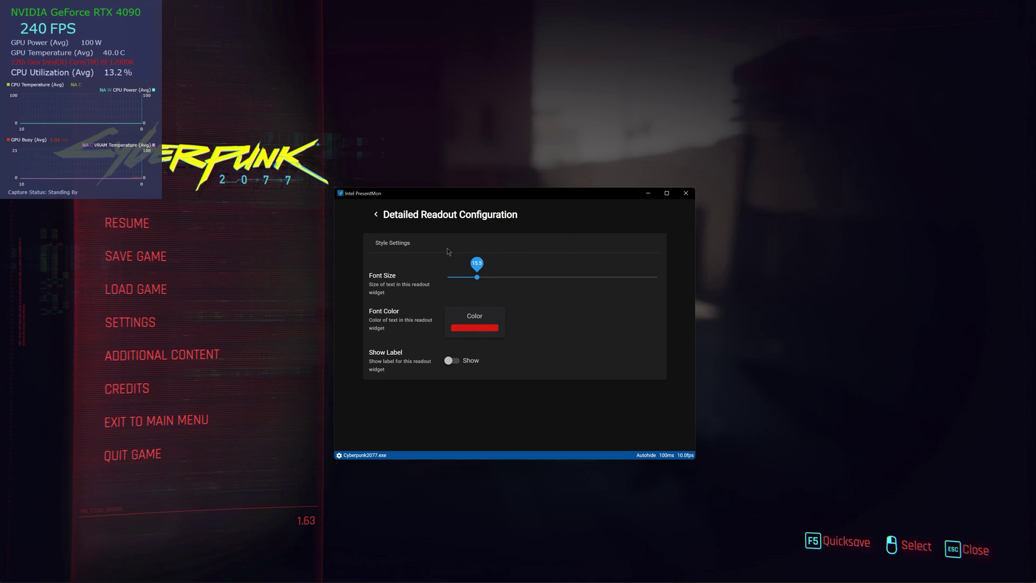
{"action": "left_click_drag", "start_coordinate": [477, 268], "coordinate": [481, 267]}
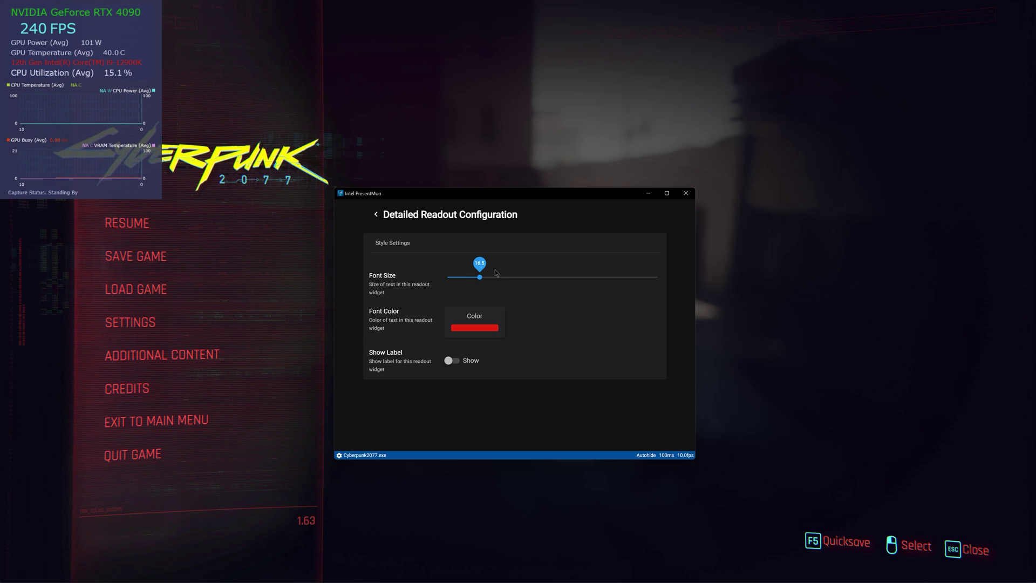
- Change CPU Temperature to a labelled readout with font size about 19
{"action": "left_click", "coordinate": [376, 214]}
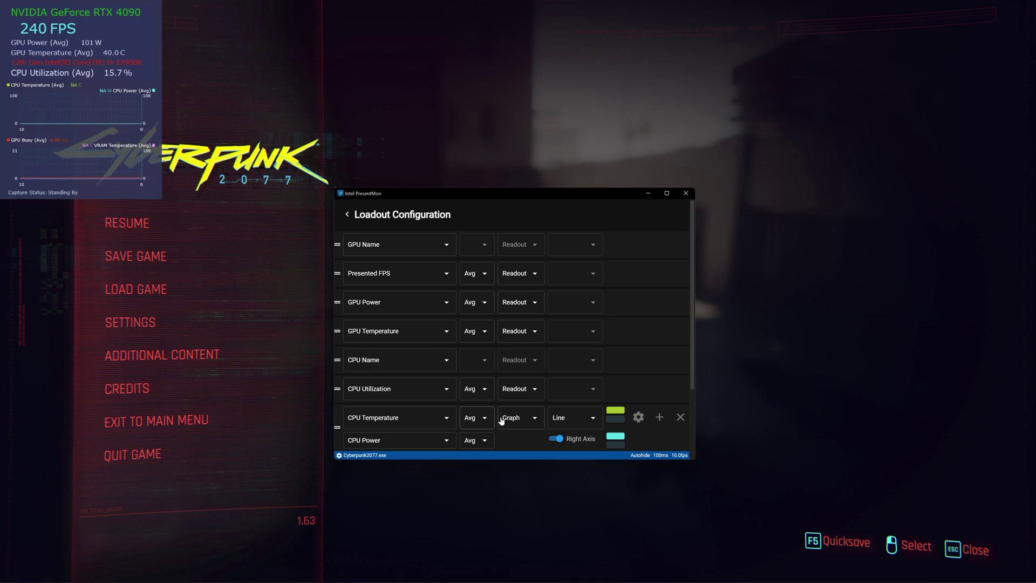
{"action": "left_click", "coordinate": [524, 420]}
{"action": "left_click", "coordinate": [525, 421]}
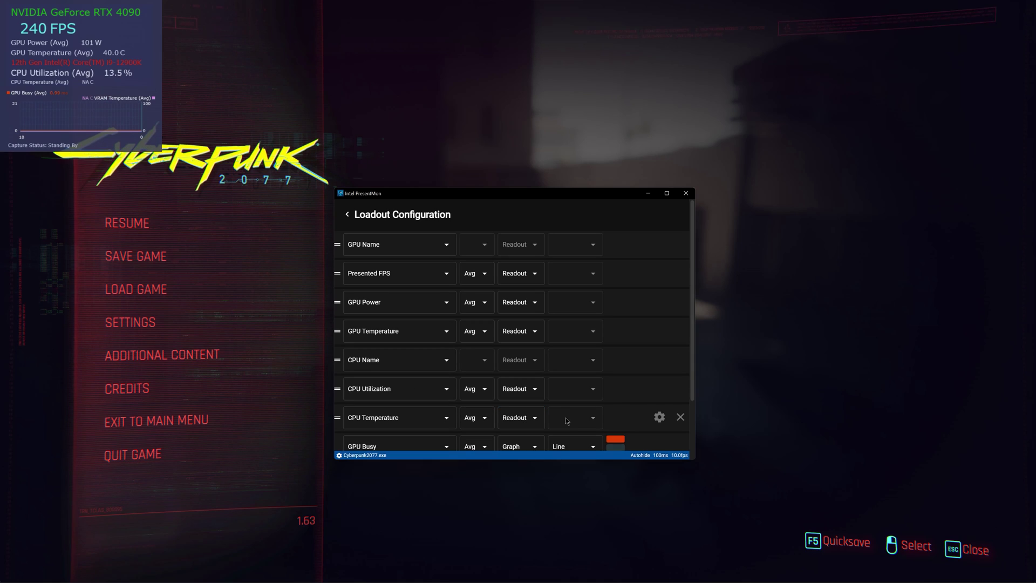
{"action": "scroll", "coordinate": [567, 419], "scroll_direction": "down", "scroll_amount": 2}
{"action": "left_click", "coordinate": [658, 377]}
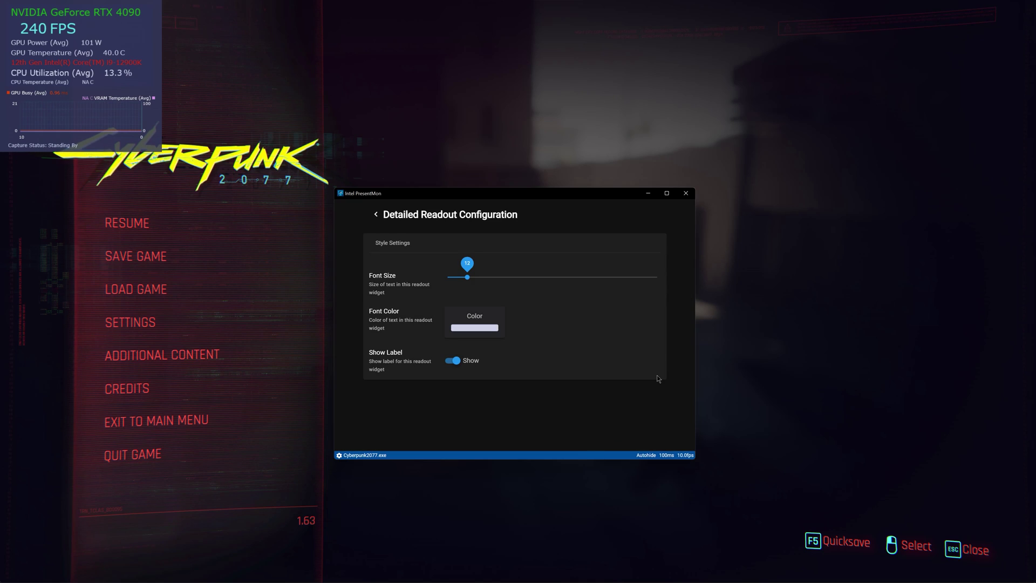
{"action": "left_click_drag", "start_coordinate": [468, 266], "coordinate": [487, 273]}
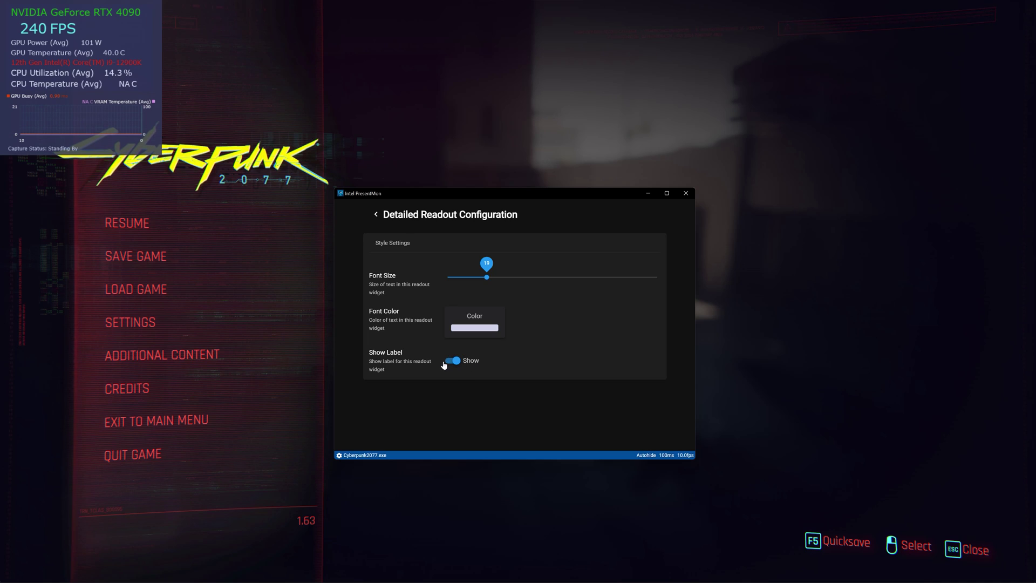
- Scroll through the GPU Busy graph's metric list and close it without changes
{"action": "left_click", "coordinate": [376, 215]}
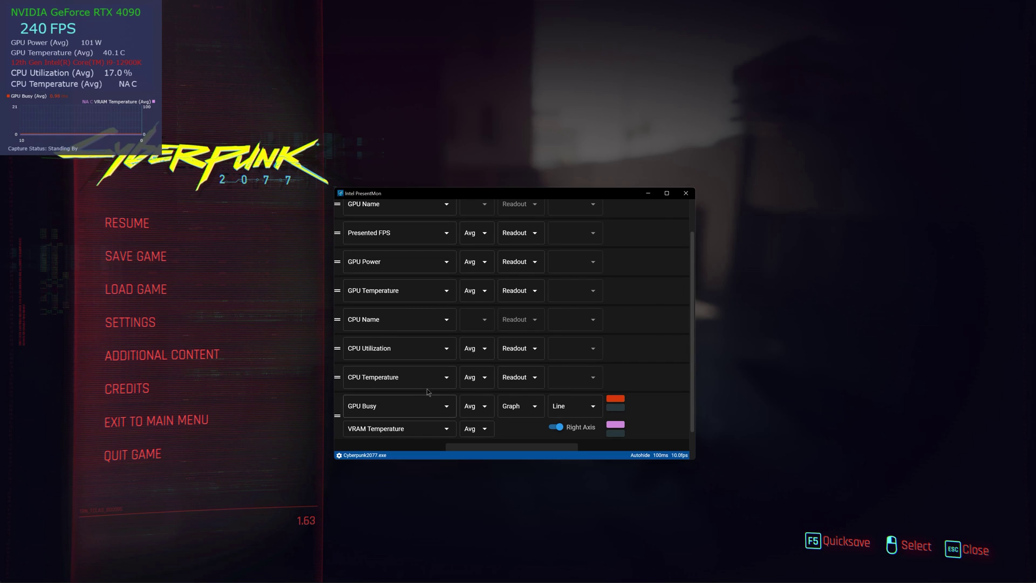
{"action": "scroll", "coordinate": [407, 378], "scroll_direction": "down", "scroll_amount": 1}
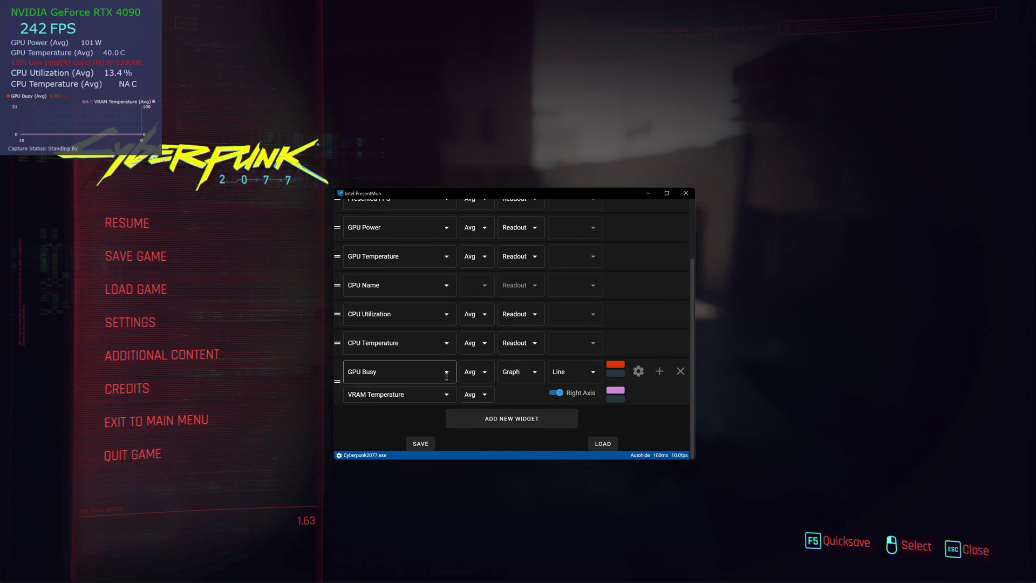
{"action": "left_click", "coordinate": [446, 371]}
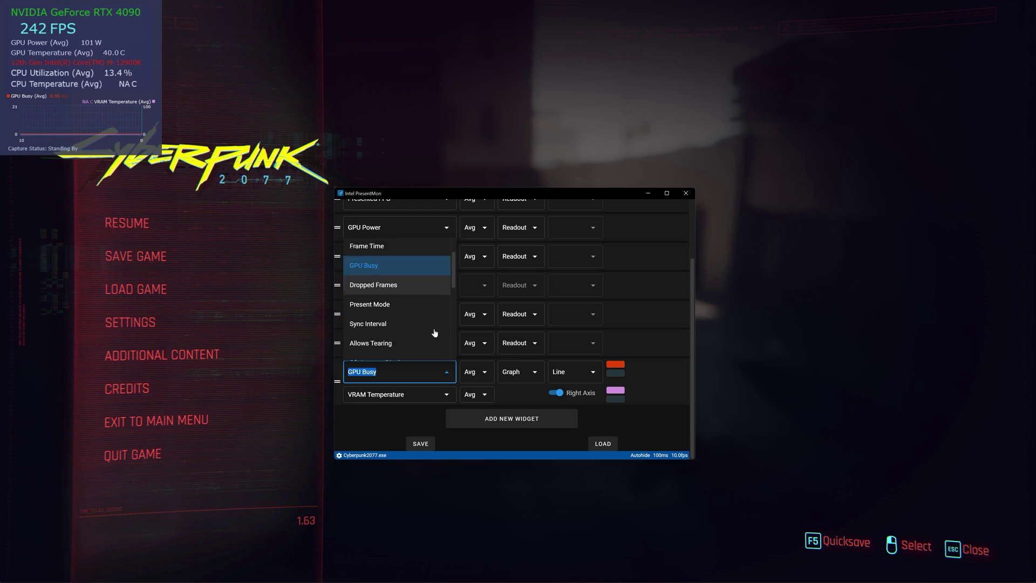
{"action": "scroll", "coordinate": [435, 333], "scroll_direction": "down", "scroll_amount": 2}
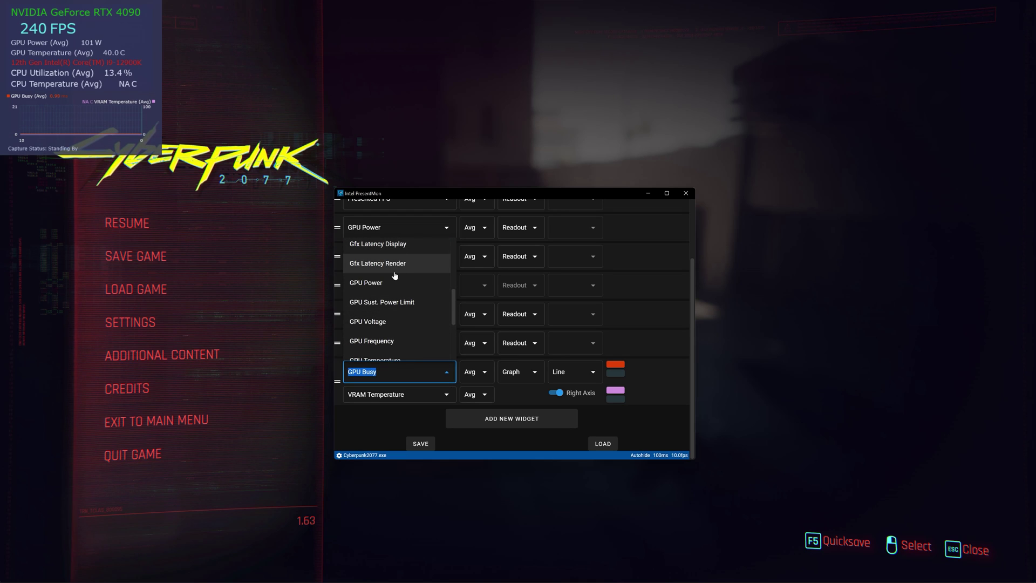
{"action": "scroll", "coordinate": [399, 267], "scroll_direction": "down", "scroll_amount": 4}
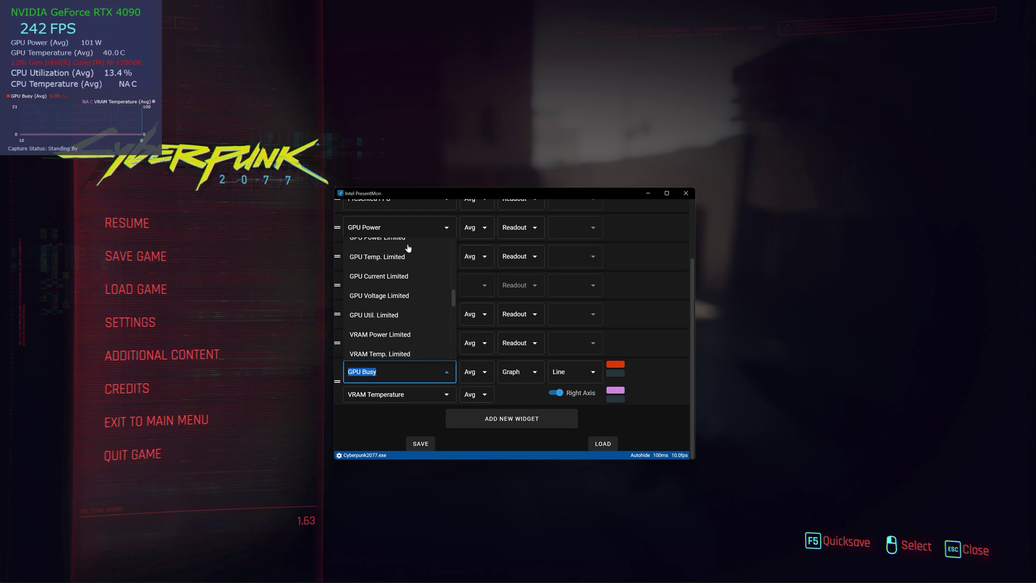
{"action": "scroll", "coordinate": [410, 254], "scroll_direction": "down", "scroll_amount": 5}
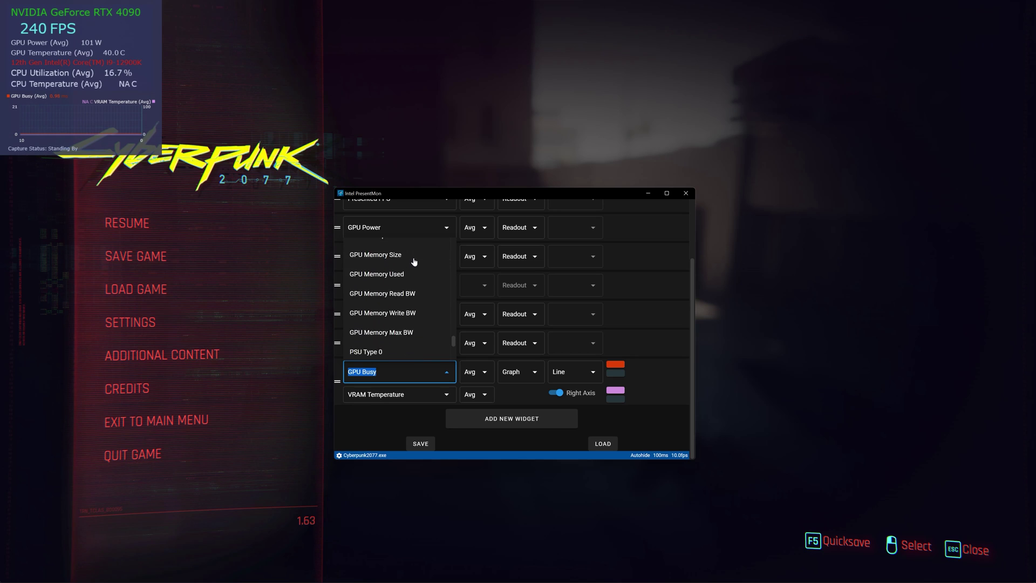
{"action": "scroll", "coordinate": [410, 268], "scroll_direction": "down", "scroll_amount": 4}
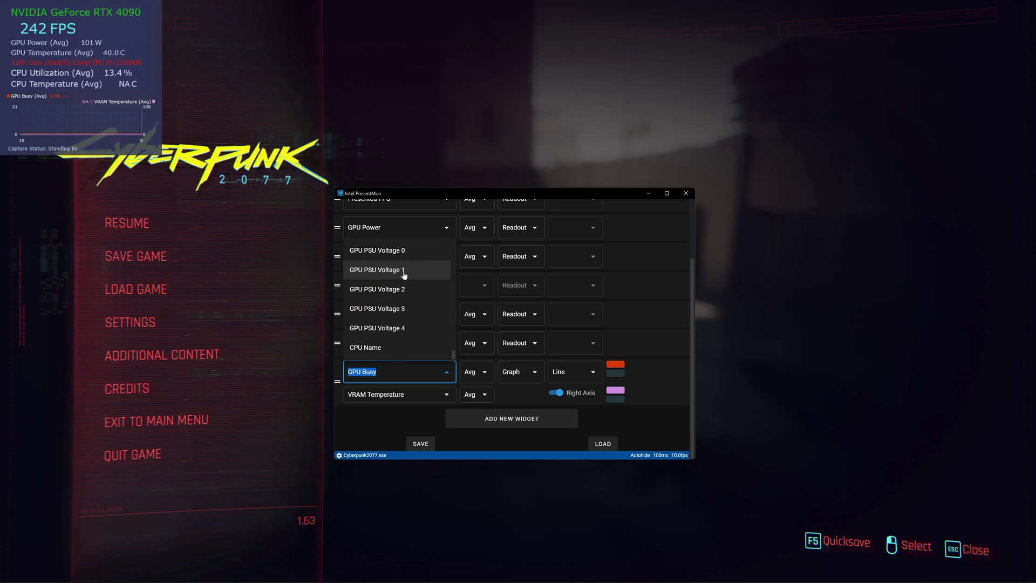
{"action": "scroll", "coordinate": [405, 273], "scroll_direction": "up", "scroll_amount": 15}
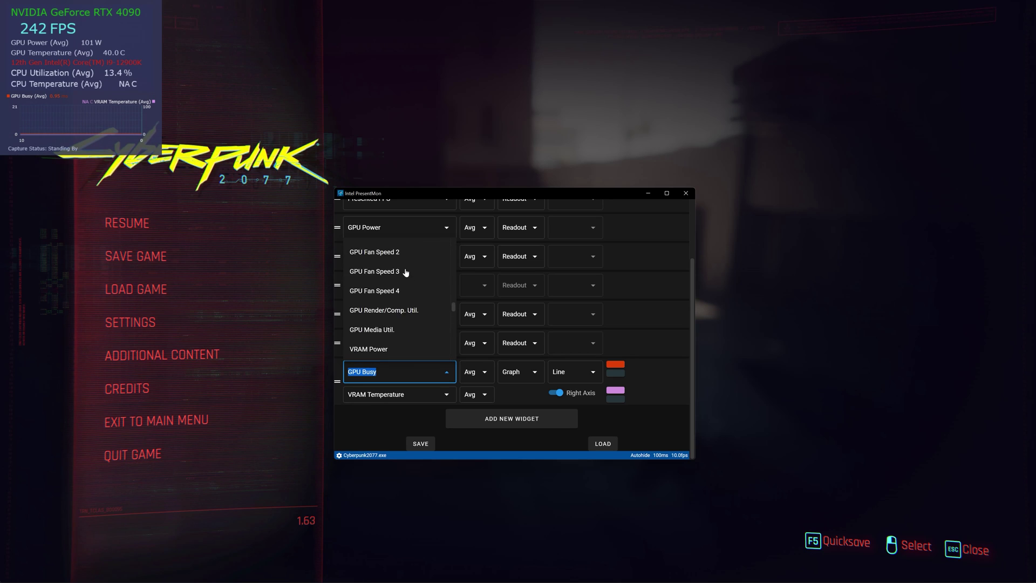
{"action": "scroll", "coordinate": [406, 272], "scroll_direction": "up", "scroll_amount": 3}
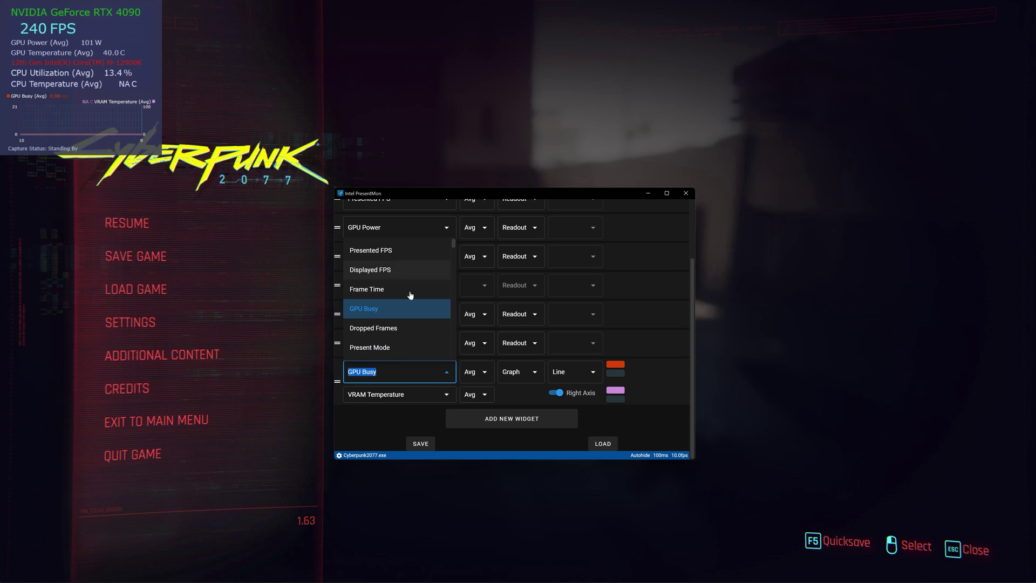
{"action": "mouse_move", "coordinate": [646, 231]}
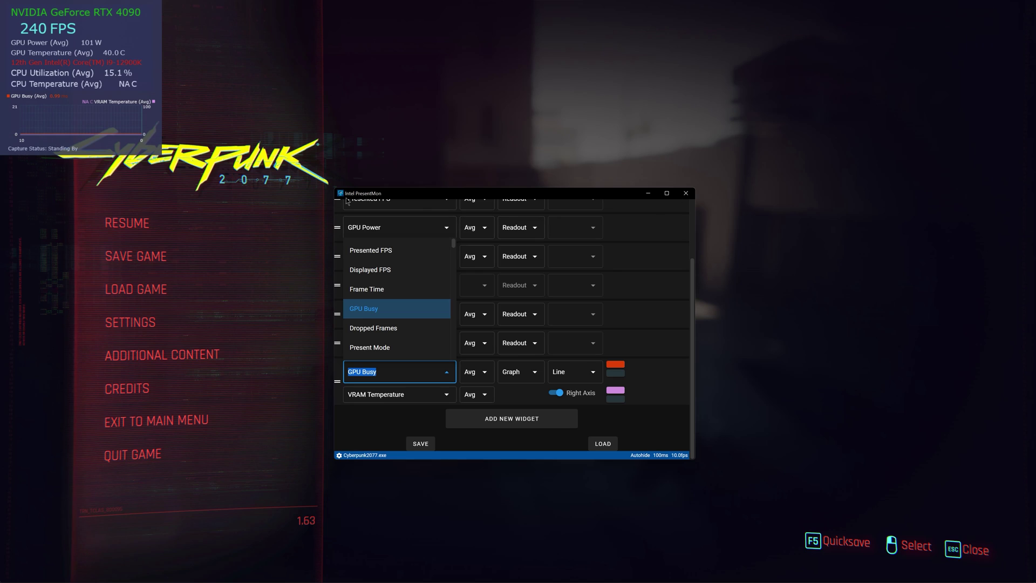
{"action": "key", "text": "Escape"}
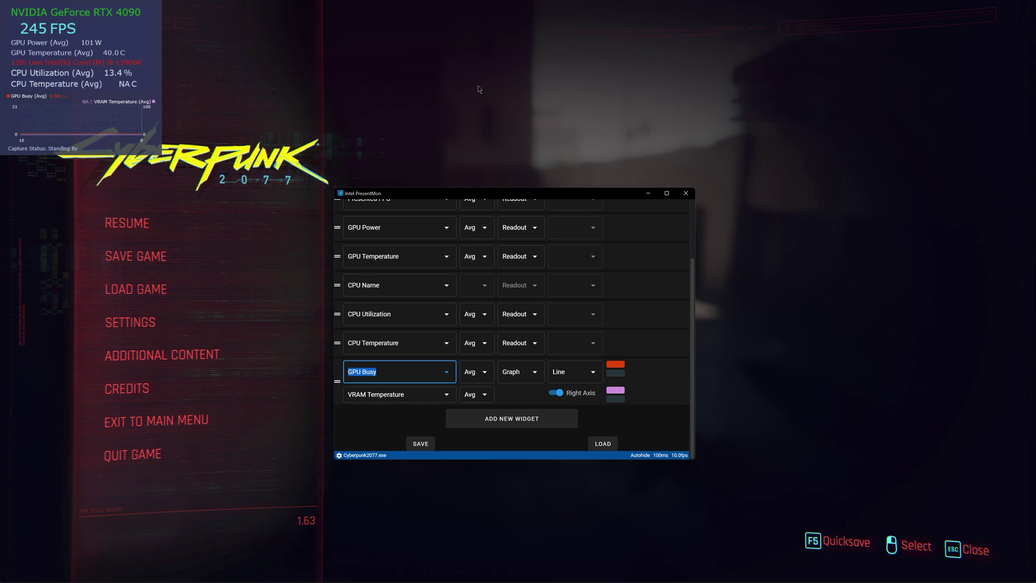
- Leave Loadout Configuration for the main settings page, where the Custom overlay preset is in use
{"action": "scroll", "coordinate": [397, 237], "scroll_direction": "up", "scroll_amount": 3}
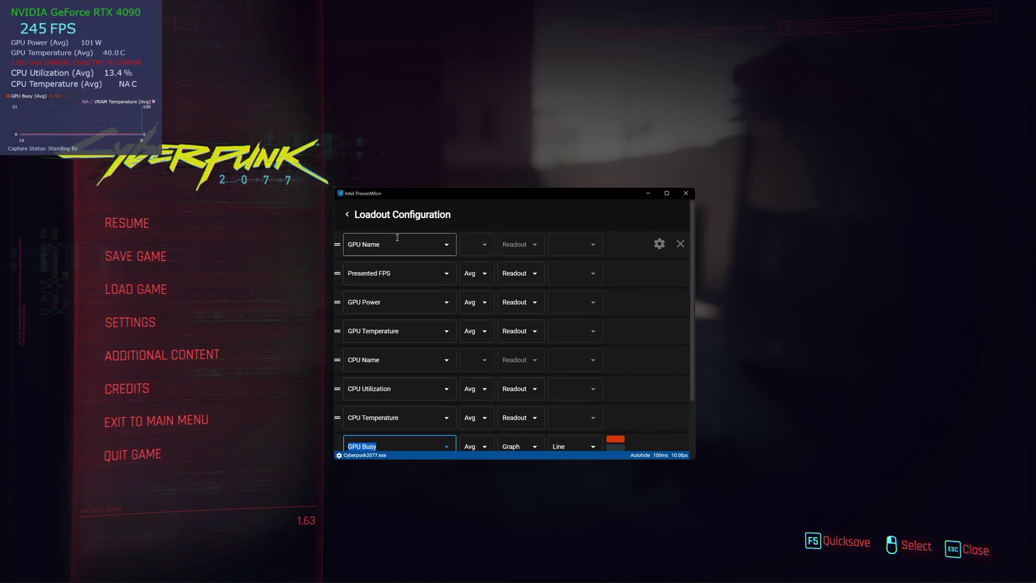
{"action": "left_click", "coordinate": [348, 215]}
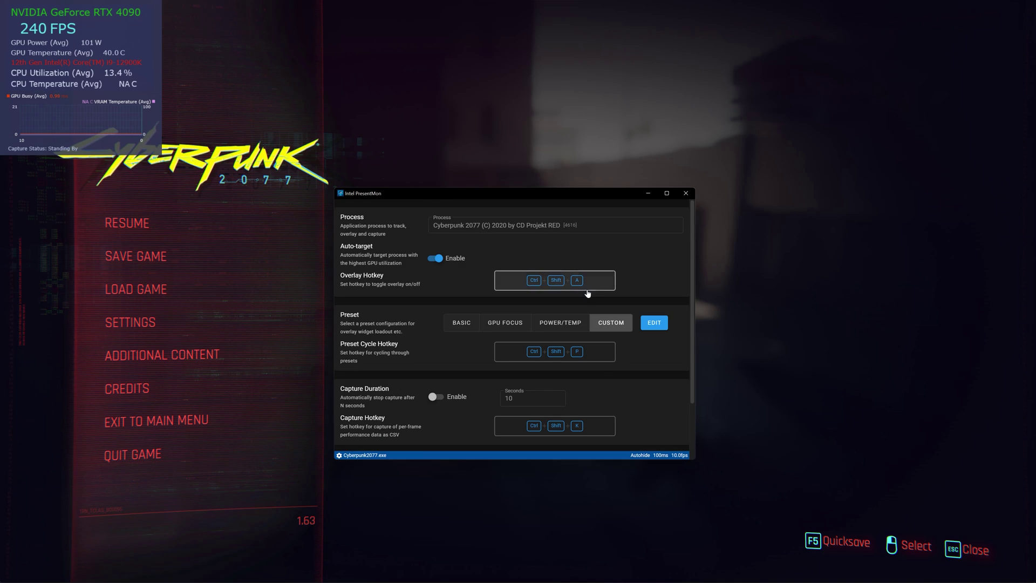
{"action": "scroll", "coordinate": [602, 343], "scroll_direction": "down", "scroll_amount": 2}
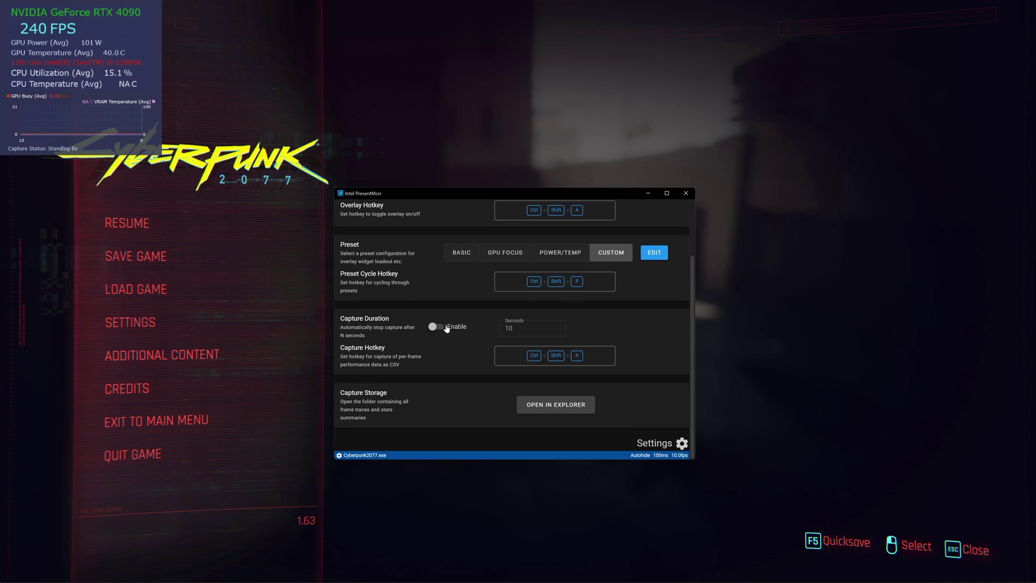
{"action": "scroll", "coordinate": [455, 346], "scroll_direction": "up", "scroll_amount": 2}
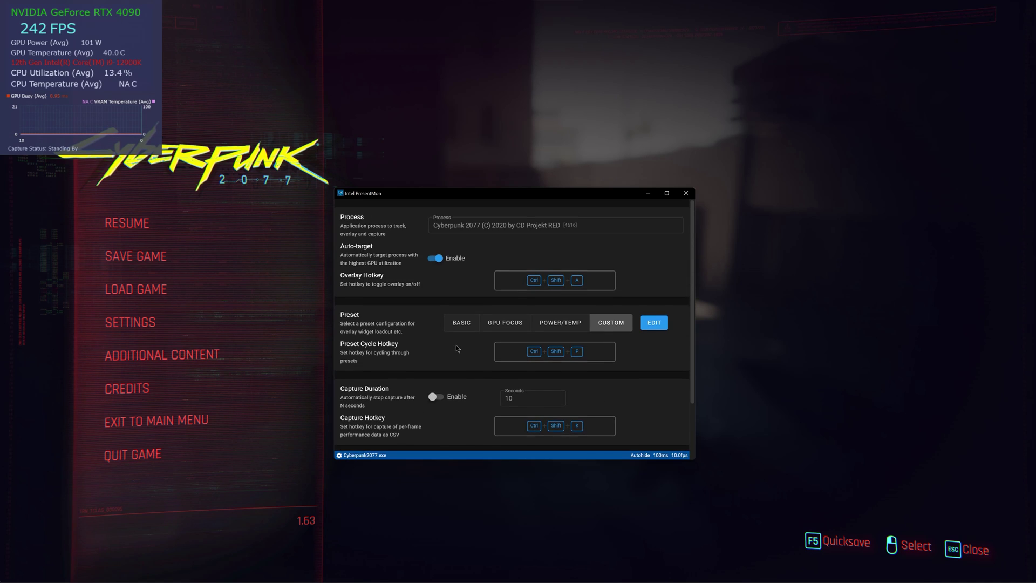